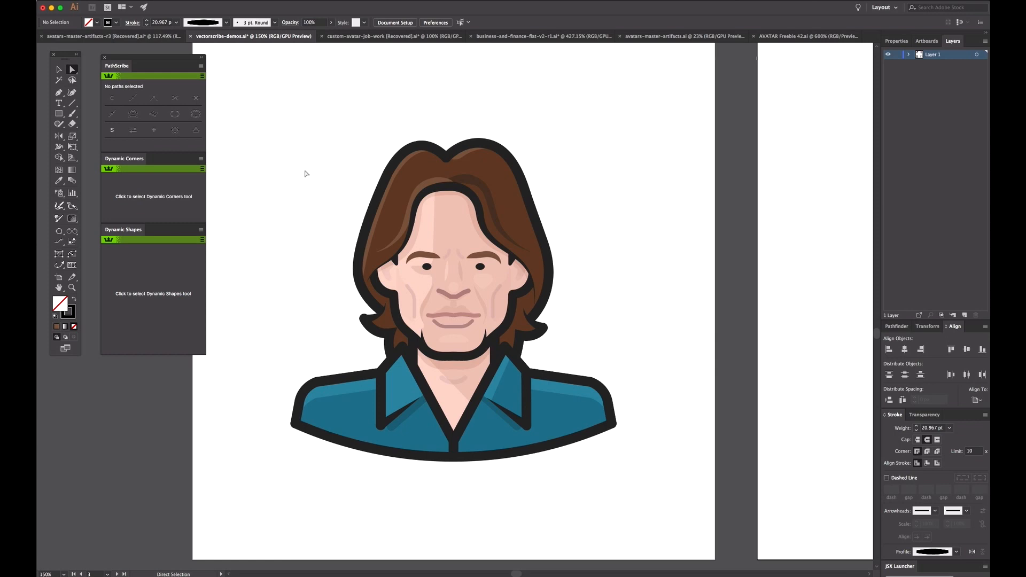
# Step: Select the entire avatar portrait to examine its paths and anchor points, leaving nothing selected at the end
pyautogui.moveTo(264, 93); pyautogui.dragTo(648, 481)
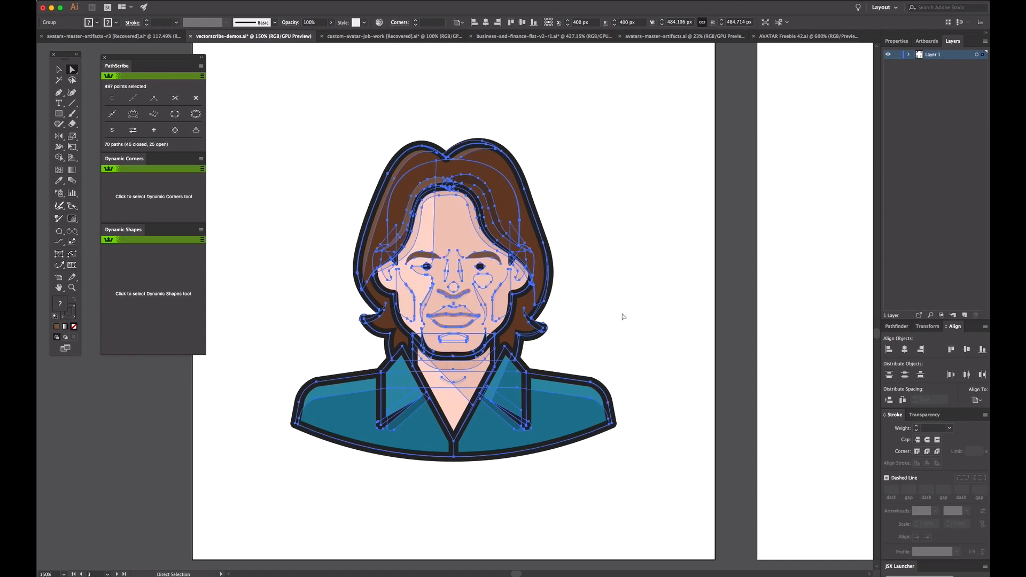
pyautogui.press('super+space')
pyautogui.moveTo(282, 116); pyautogui.dragTo(624, 484)
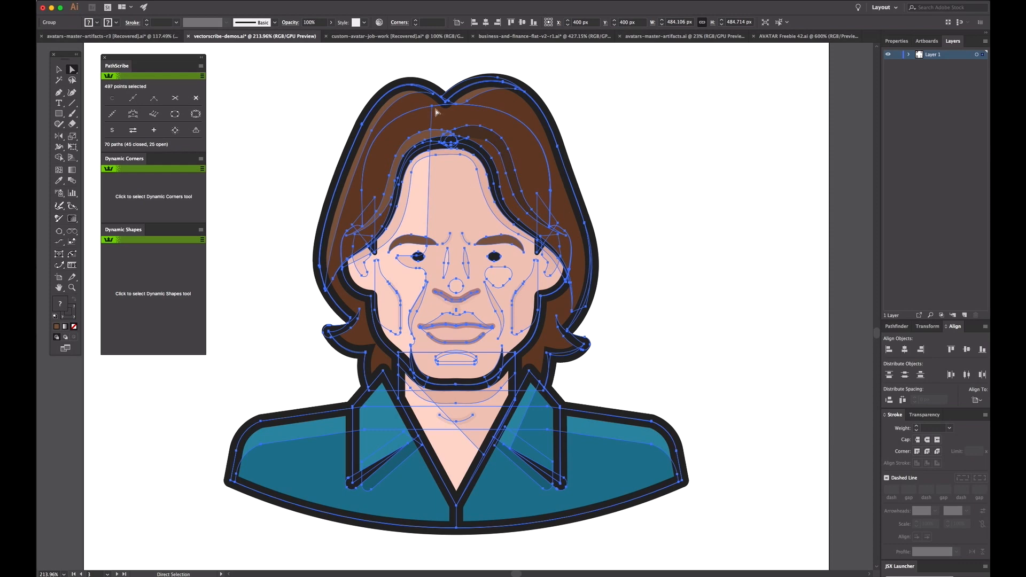
pyautogui.click(293, 111)
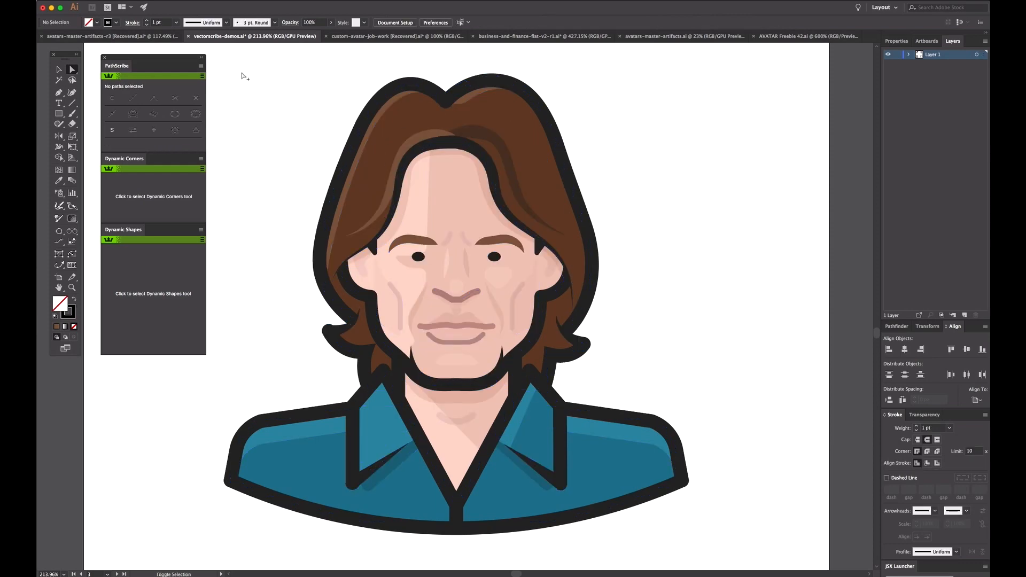
pyautogui.moveTo(235, 70); pyautogui.dragTo(700, 528)
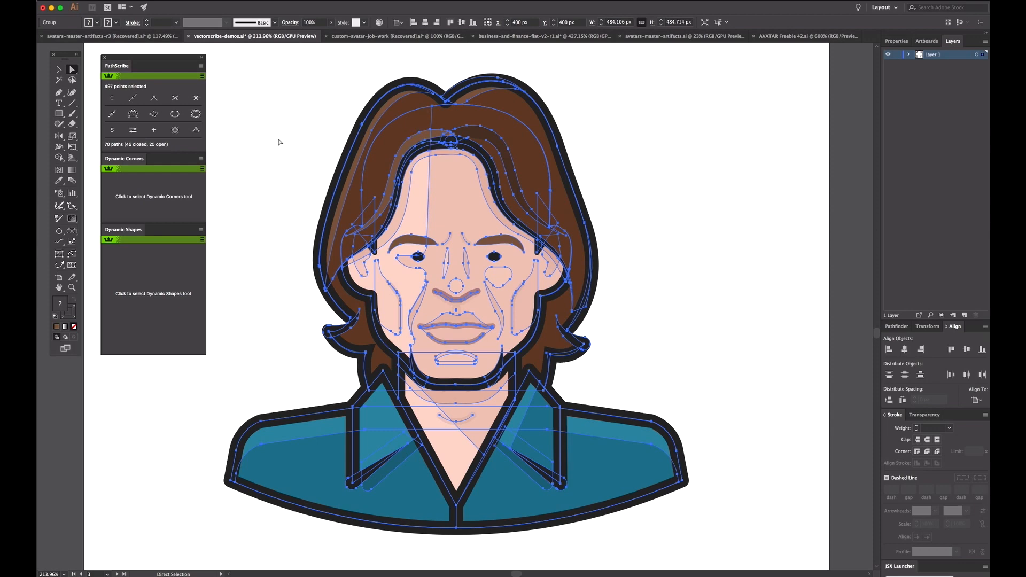
pyautogui.click(281, 104)
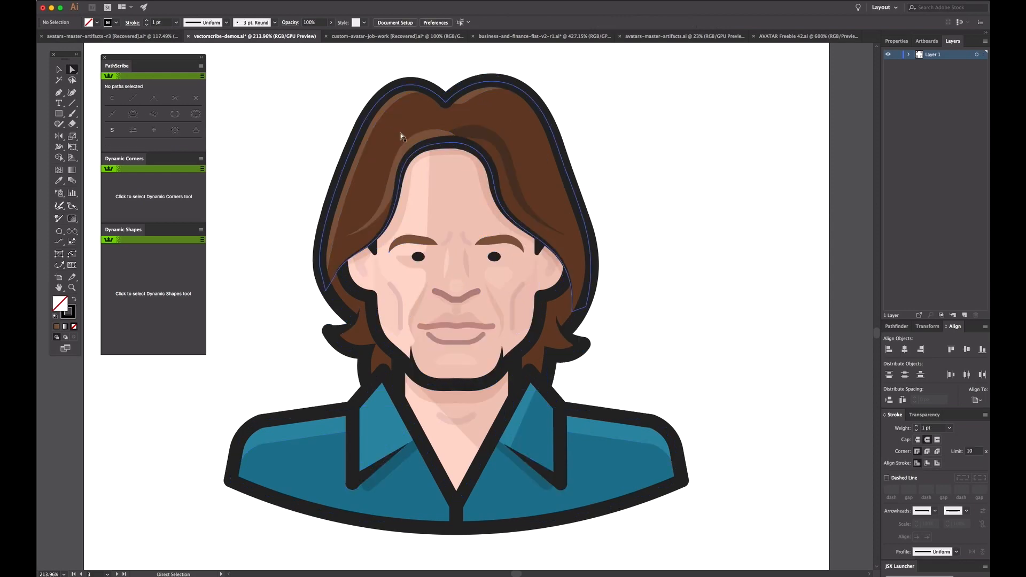
# Step: Smart-remove three neighbouring anchor points from the upper curve of the light brown hair highlight above the forehead
pyautogui.click(429, 139)
pyautogui.moveTo(314, 100)
pyautogui.mouseDown()
pyautogui.moveTo(479, 282)
pyautogui.moveTo(502, 217)
pyautogui.mouseUp()
pyautogui.keyDown('alt'); pyautogui.click(534, 294); pyautogui.keyUp('alt')
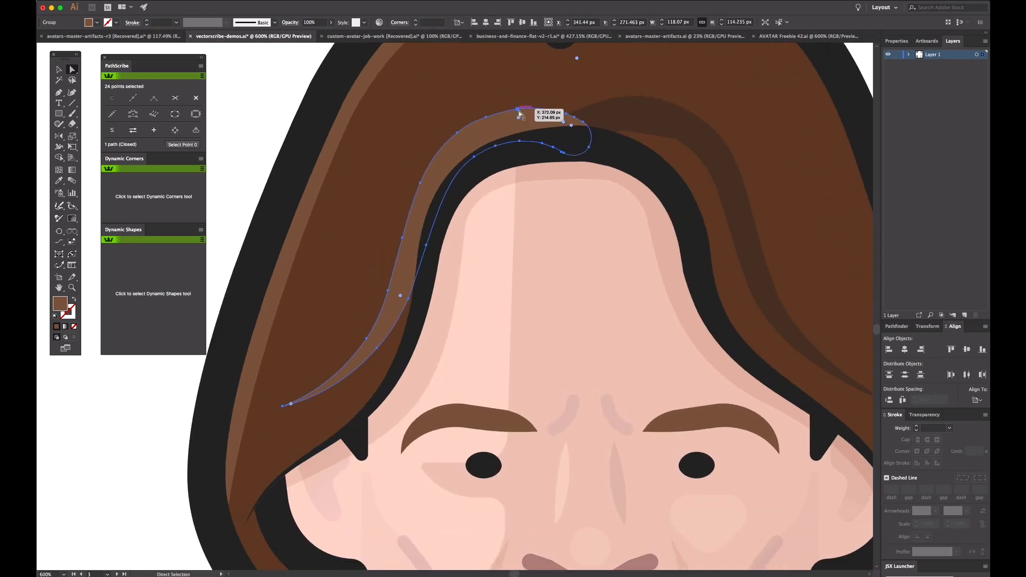
pyautogui.click(486, 117)
pyautogui.keyDown('shift'); pyautogui.click(487, 118); pyautogui.keyUp('shift')
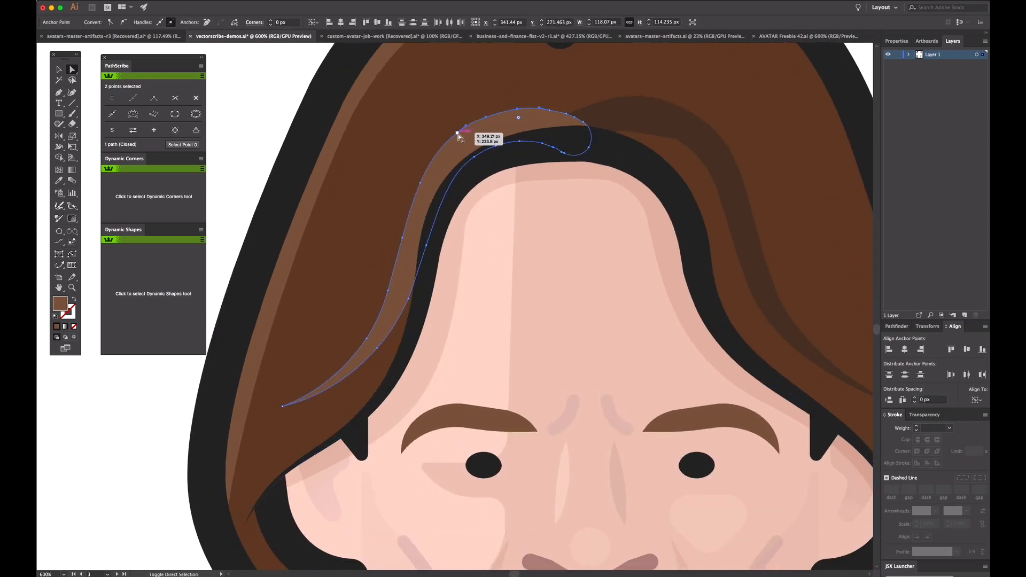
pyautogui.keyDown('shift'); pyautogui.click(458, 133); pyautogui.keyUp('shift')
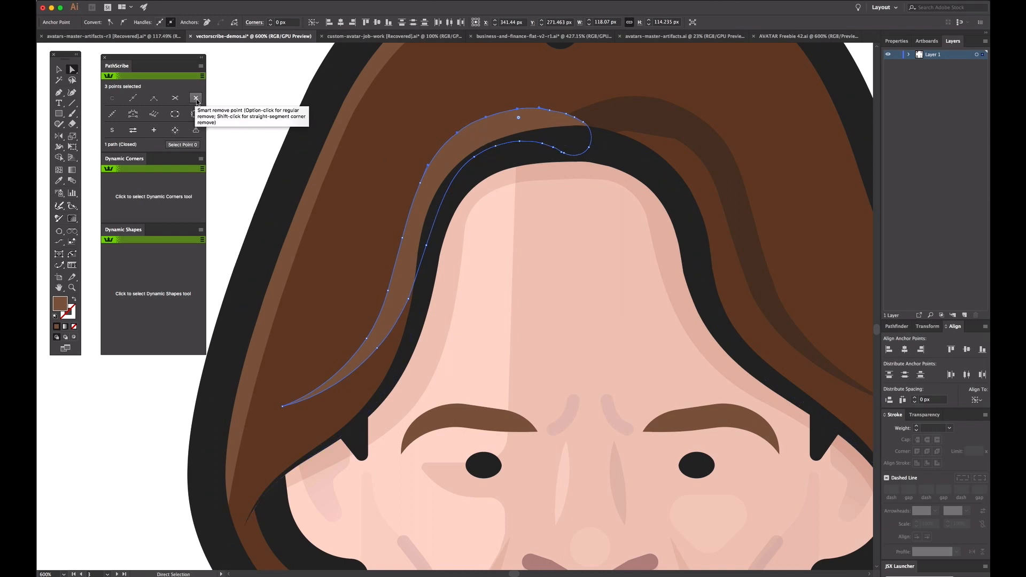
pyautogui.click(196, 100)
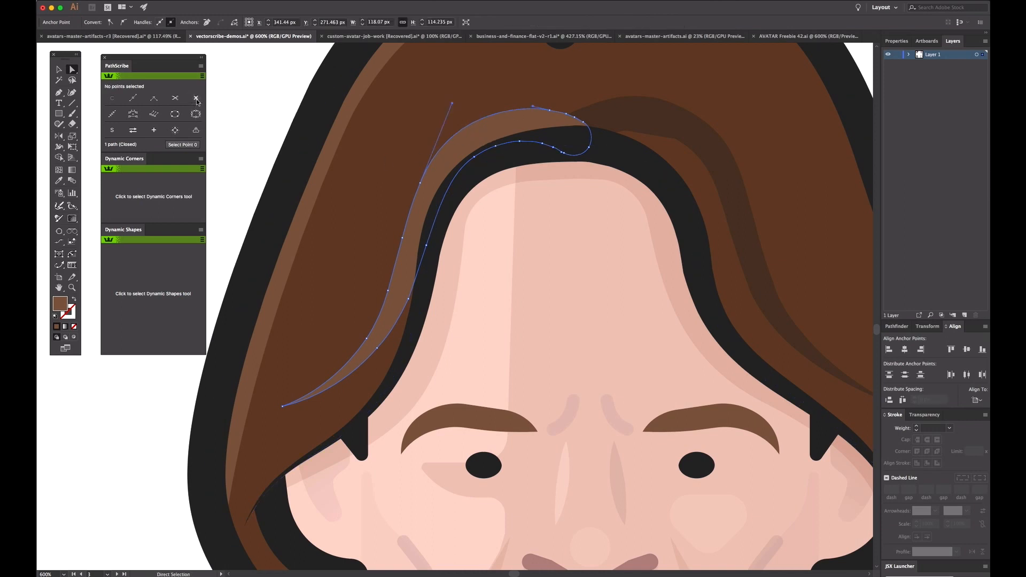
# Step: Brush away the excess anchor points along the hair highlight's long edges with the Smart Remove Brush tool
pyautogui.click(266, 78)
pyautogui.click(505, 125)
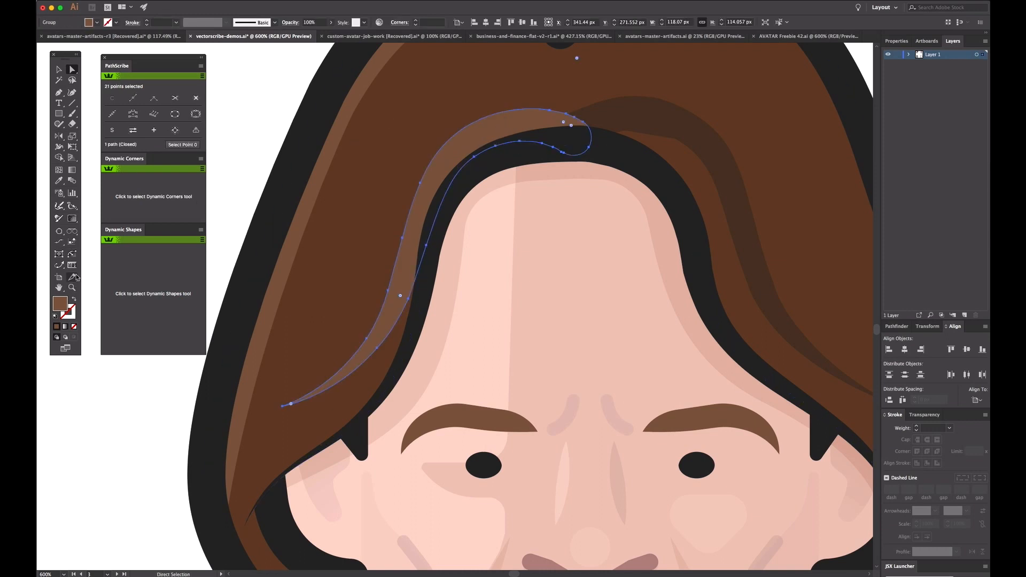
pyautogui.moveTo(62, 268)
pyautogui.mouseDown()
pyautogui.moveTo(99, 267)
pyautogui.moveTo(105, 291)
pyautogui.mouseUp()
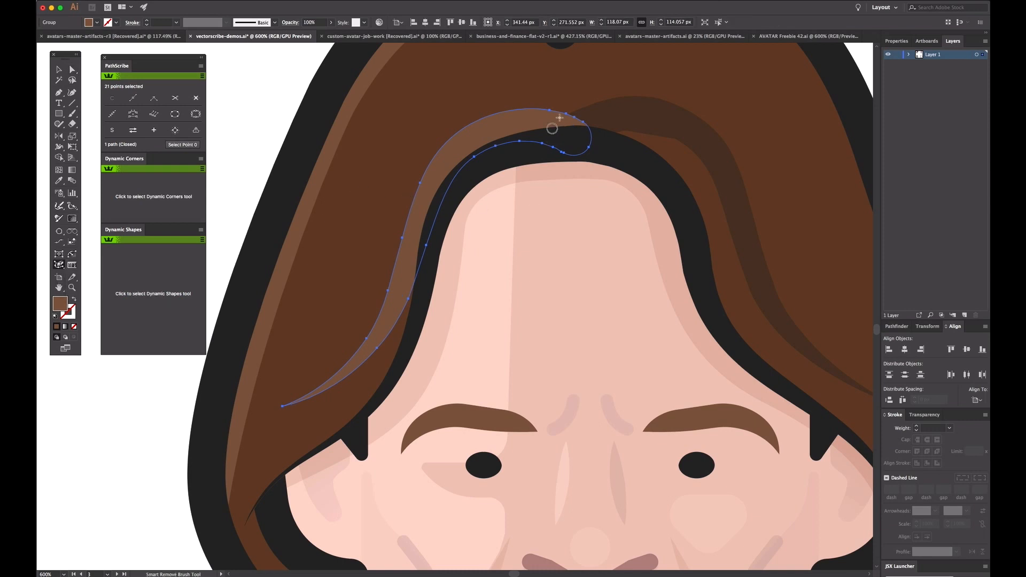
pyautogui.moveTo(553, 112)
pyautogui.mouseDown()
pyautogui.moveTo(585, 126)
pyautogui.moveTo(586, 153)
pyautogui.moveTo(534, 143)
pyautogui.moveTo(484, 150)
pyautogui.moveTo(449, 177)
pyautogui.moveTo(414, 293)
pyautogui.moveTo(368, 352)
pyautogui.moveTo(418, 190)
pyautogui.moveTo(442, 151)
pyautogui.mouseUp()
# Step: Smart-remove the extra anchor points on the lower and upper edges near the hair highlight's rounded end
pyautogui.press('a')
pyautogui.keyDown('super'); pyautogui.click(562, 153); pyautogui.keyUp('super')
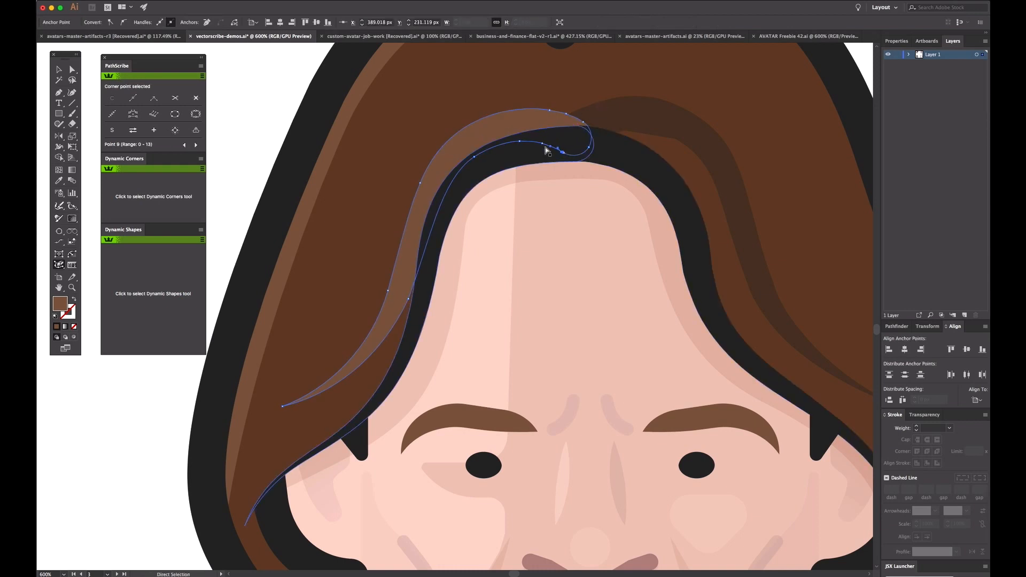
pyautogui.keyDown('shift'); pyautogui.keyDown('super'); pyautogui.click(543, 143); pyautogui.keyUp('super'); pyautogui.keyUp('shift')
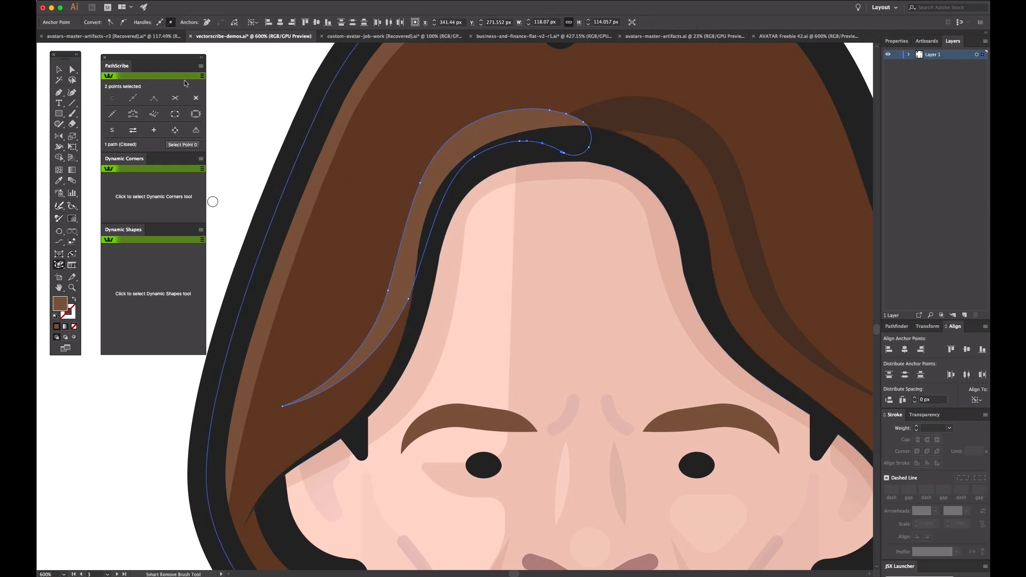
pyautogui.click(196, 98)
pyautogui.keyDown('super'); pyautogui.click(576, 116); pyautogui.keyUp('super')
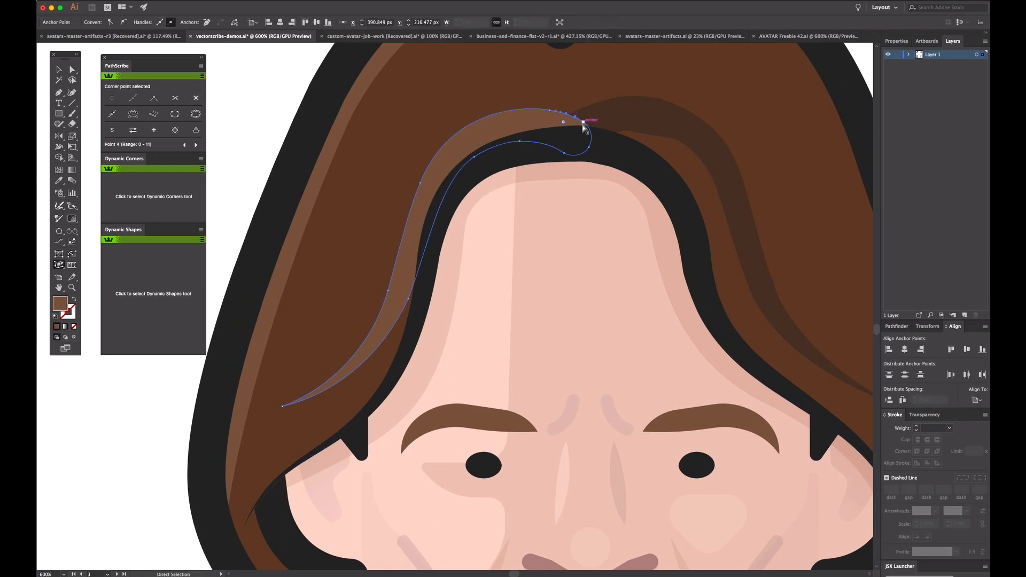
pyautogui.click(195, 98)
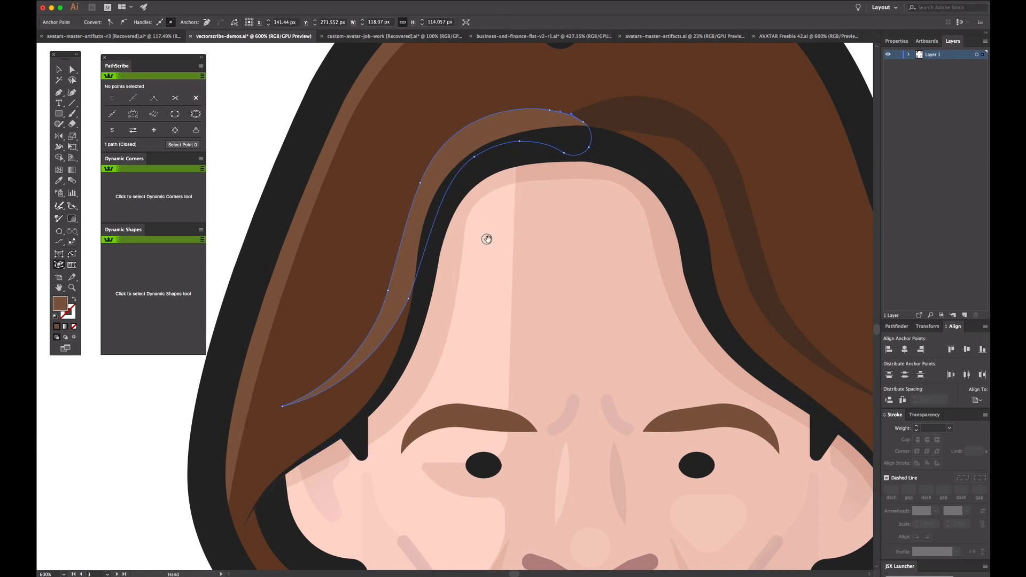
# Step: Examine the cleaned-up portrait with the highlight deselected, and look over the black swirl ornament on the neighbouring artboard
pyautogui.keyDown('alt'); pyautogui.click(477, 271); pyautogui.keyUp('alt')
pyautogui.keyDown('alt'); pyautogui.click(518, 293); pyautogui.keyUp('alt')
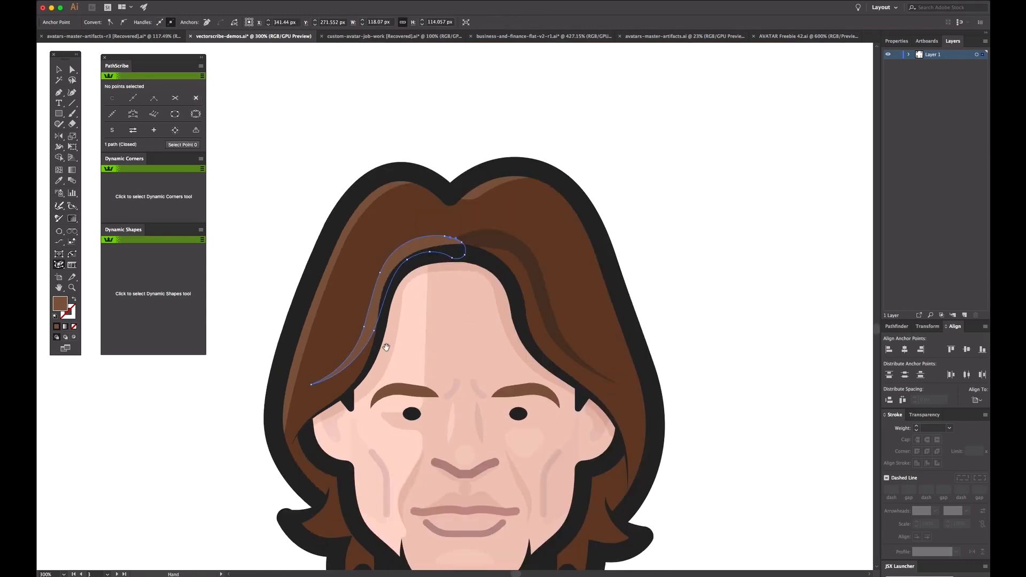
pyautogui.scroll(-3, 355, 173)
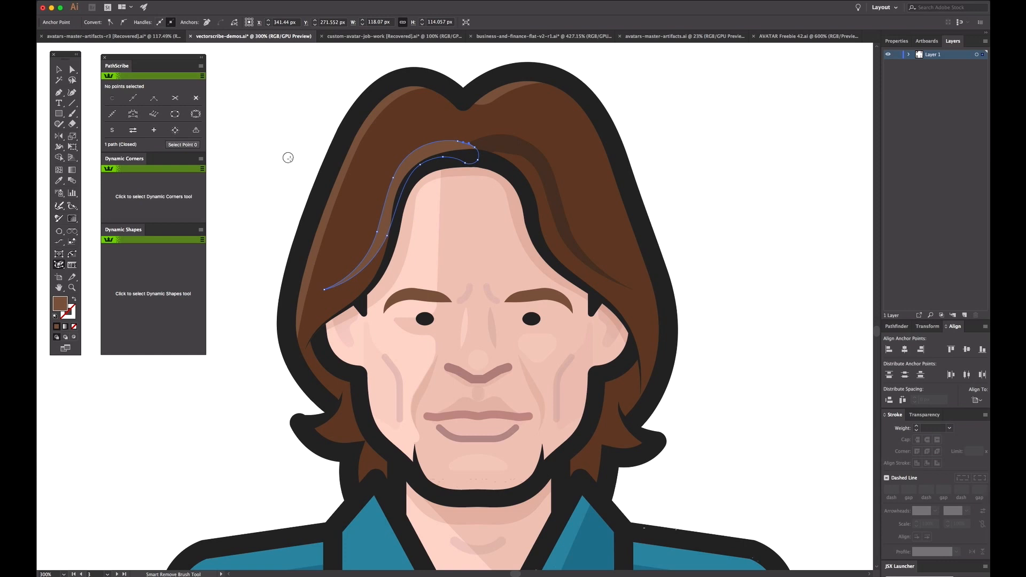
pyautogui.keyDown('super'); pyautogui.click(268, 125); pyautogui.keyUp('super')
pyautogui.press('alt+super+space')
pyautogui.keyDown('alt'); pyautogui.keyDown('super'); pyautogui.click(509, 362); pyautogui.keyUp('super'); pyautogui.keyUp('alt')
pyautogui.keyDown('alt'); pyautogui.keyDown('super'); pyautogui.click(555, 348); pyautogui.keyUp('super'); pyautogui.keyUp('alt')
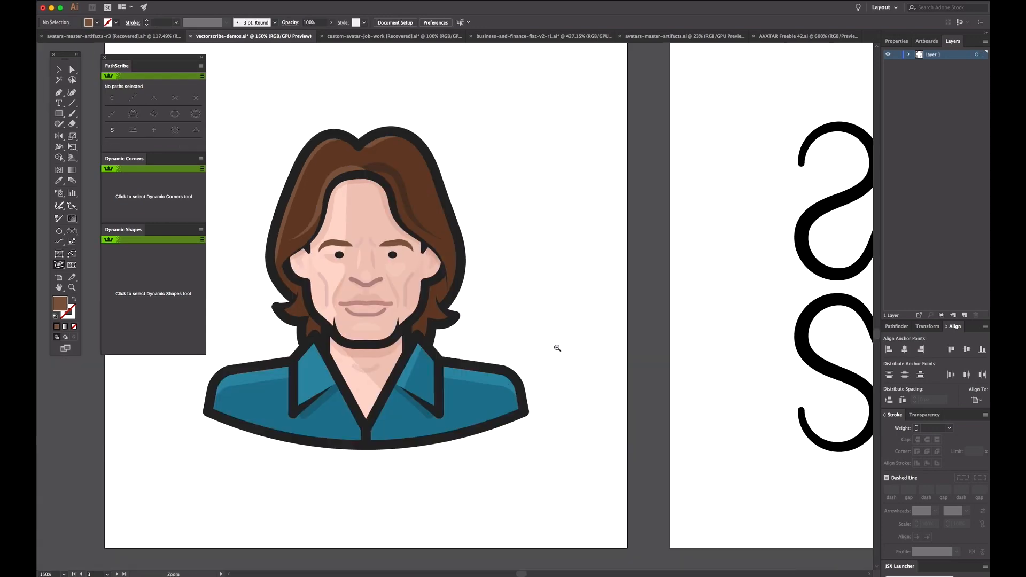
pyautogui.keyDown('alt'); pyautogui.keyDown('super'); pyautogui.click(555, 348); pyautogui.keyUp('super'); pyautogui.keyUp('alt')
pyautogui.moveTo(574, 118); pyautogui.dragTo(820, 417)
pyautogui.moveTo(513, 362); pyautogui.dragTo(504, 344)
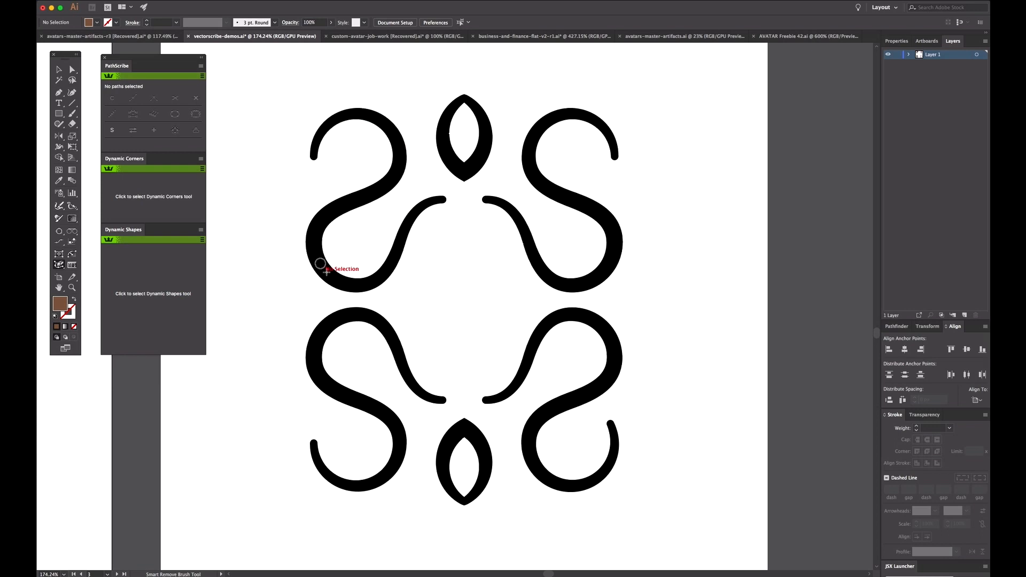
# Step: Start extending the inner end of the upper-left swirl with the Extend Path tool, previewing straight, spiral, Bezier and constant radius extensions
pyautogui.press('a')
pyautogui.click(443, 200)
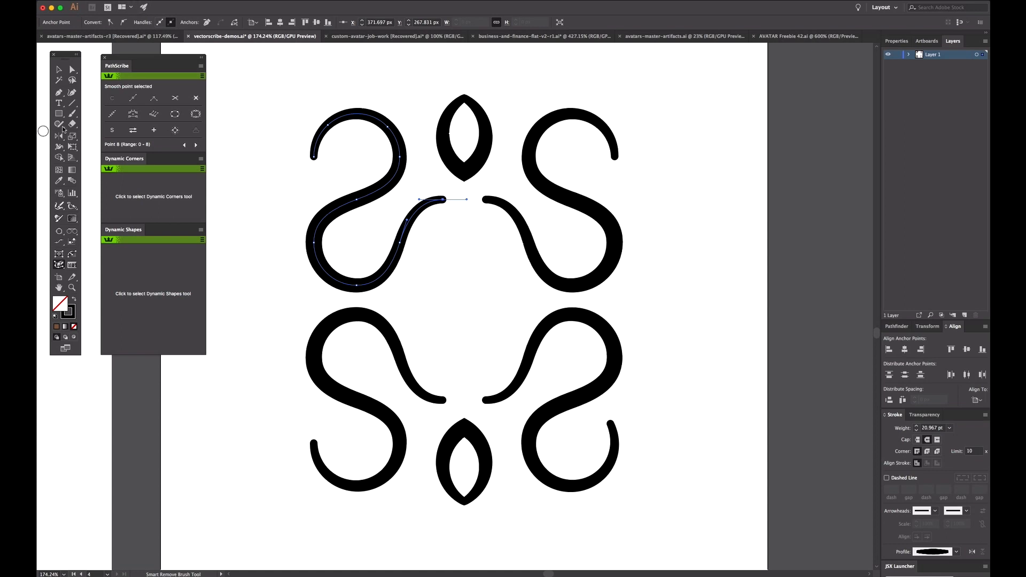
pyautogui.click(63, 266)
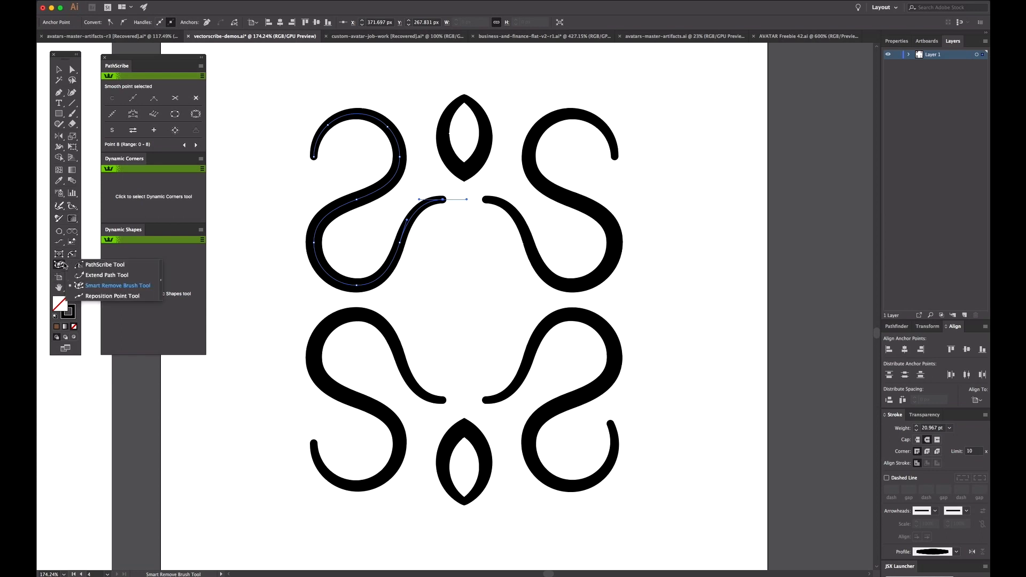
pyautogui.click(94, 275)
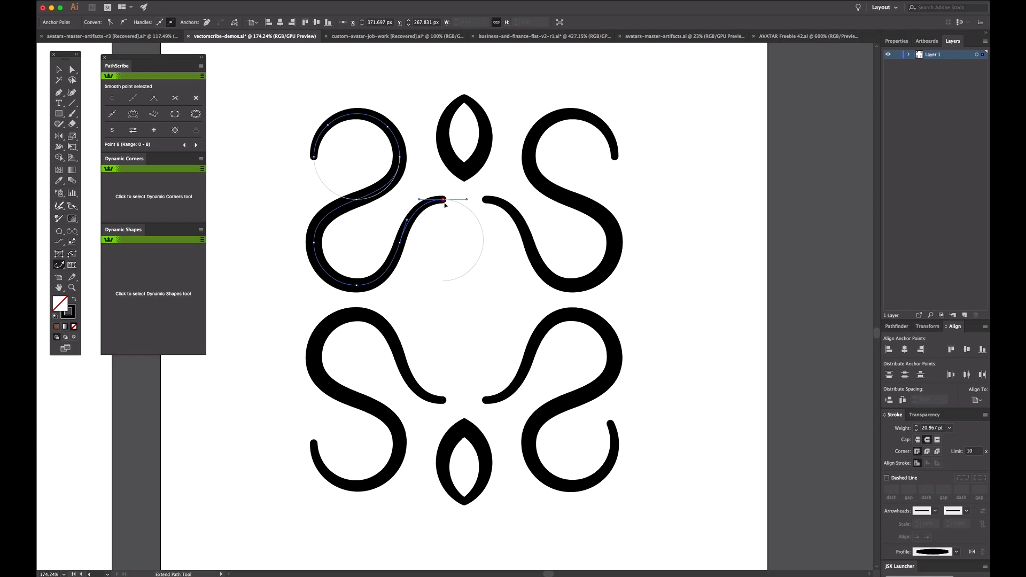
pyautogui.moveTo(445, 202); pyautogui.dragTo(468, 212)
pyautogui.press('Down')
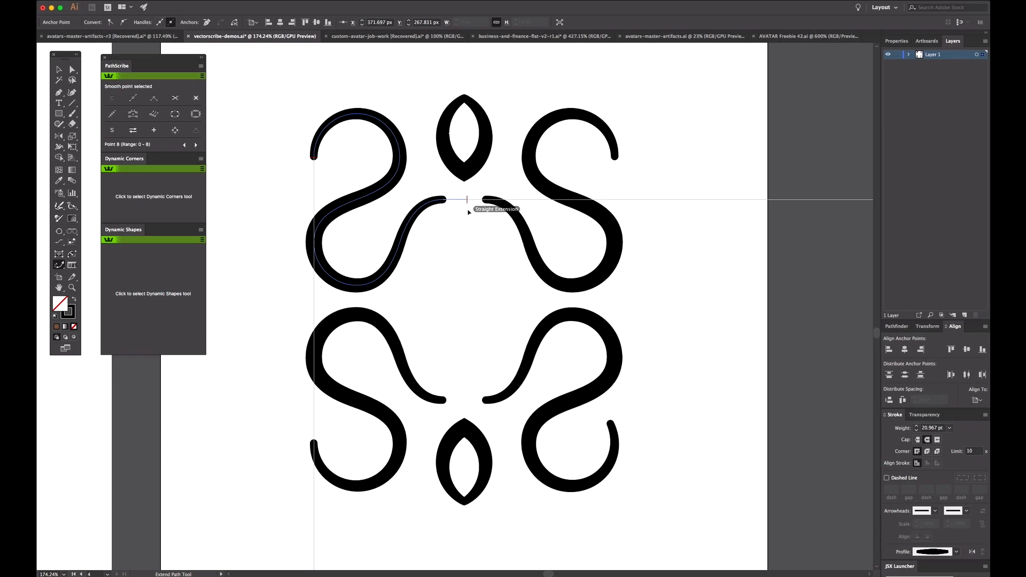
pyautogui.press('Down')
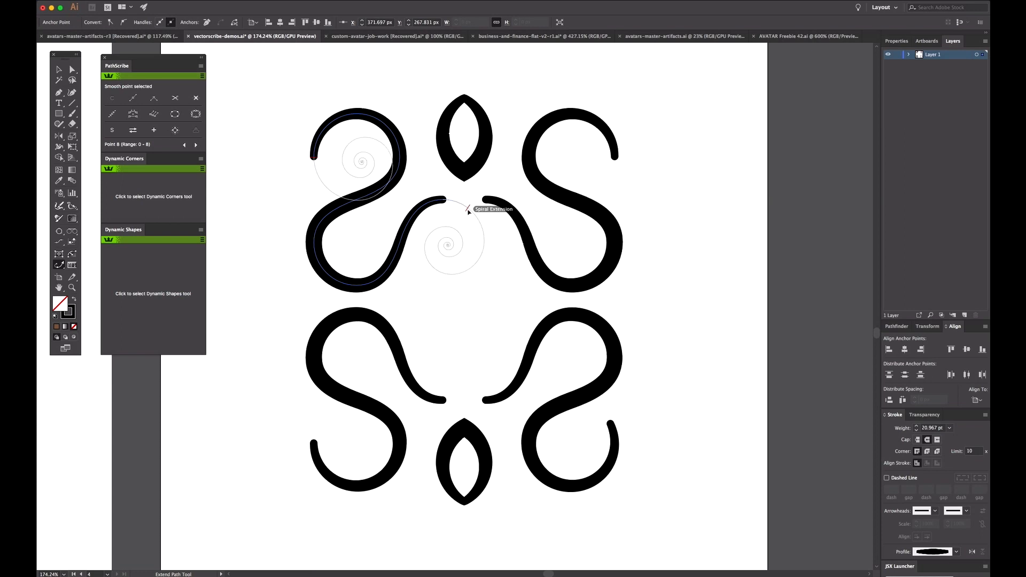
pyautogui.press('Down')
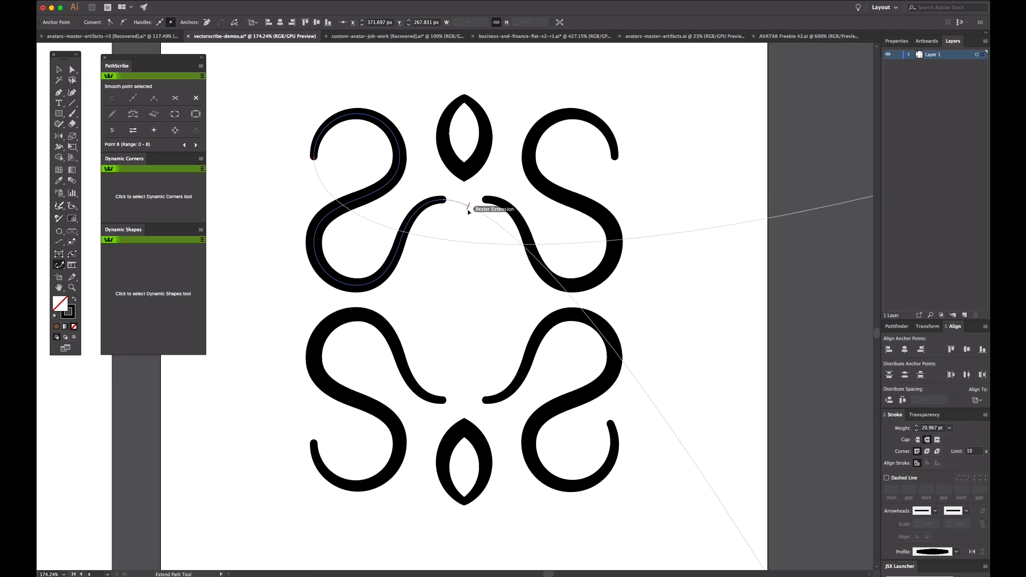
pyautogui.press('Down')
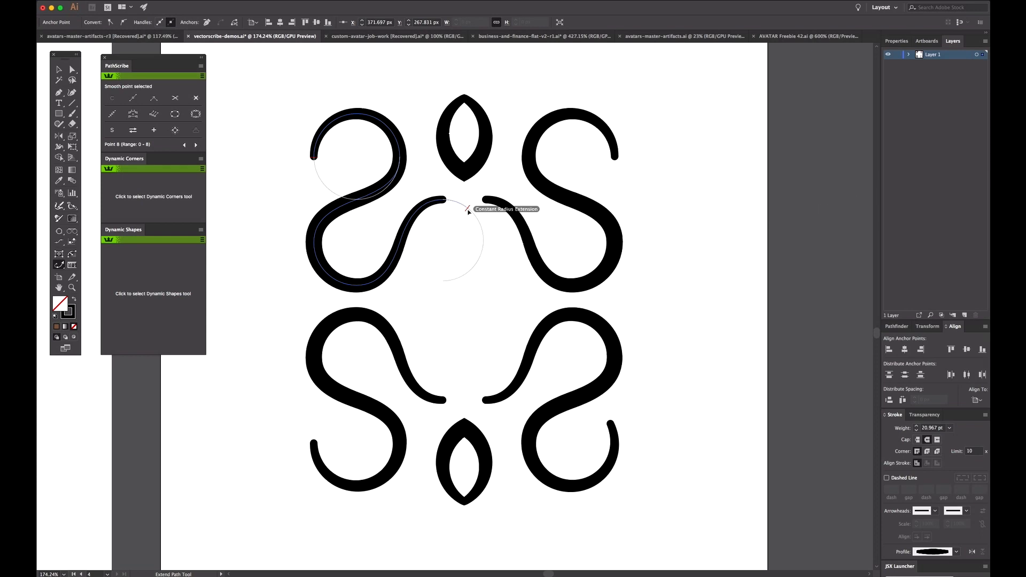
# Step: Extend the upper-left swirl's inner end as a constant radius arc curling down below the top almond shape, and deselect it
pyautogui.press('Down')
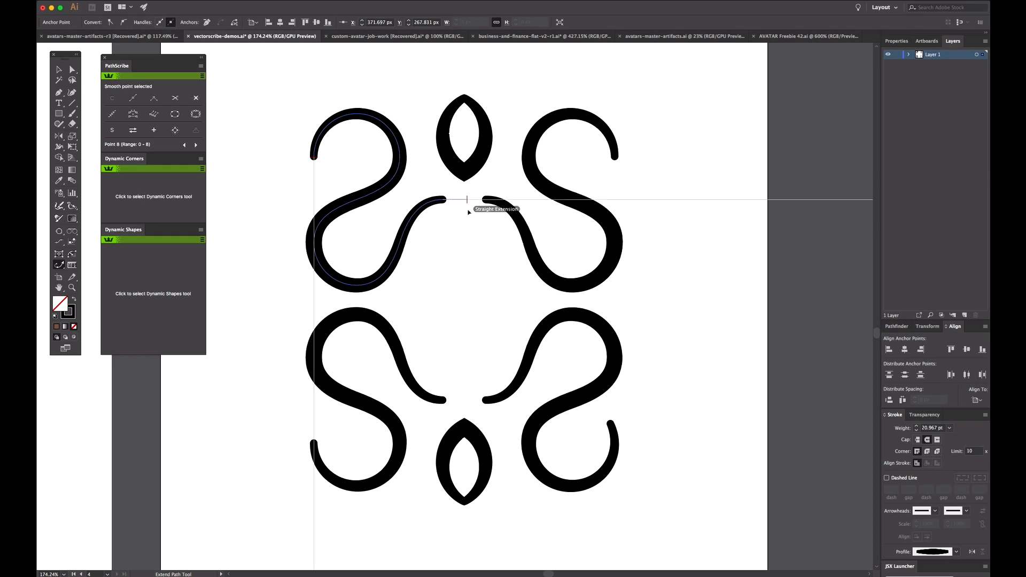
pyautogui.press('Down')
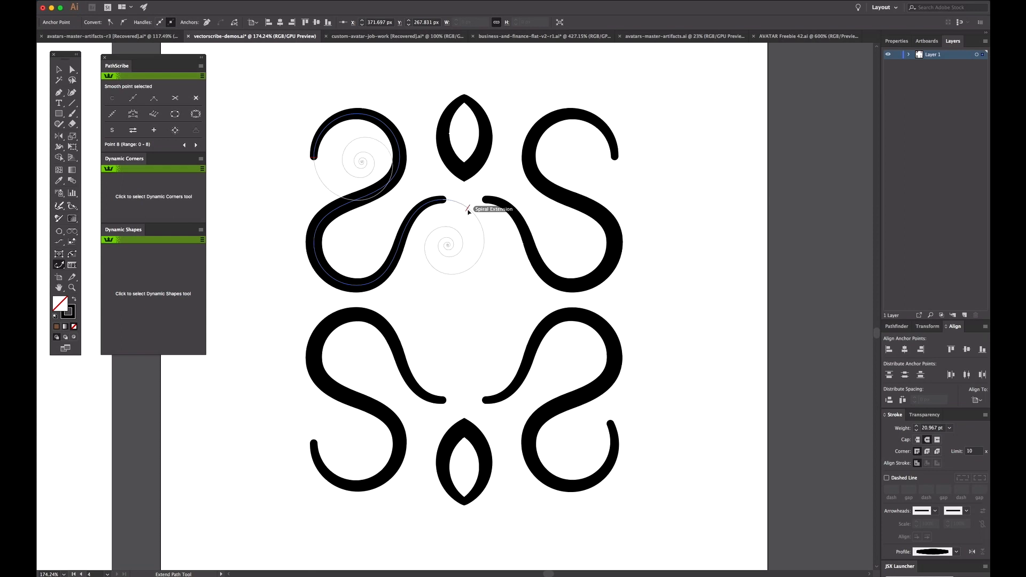
pyautogui.press('Down')
pyautogui.press('Down')
pyautogui.moveTo(469, 212); pyautogui.dragTo(465, 270)
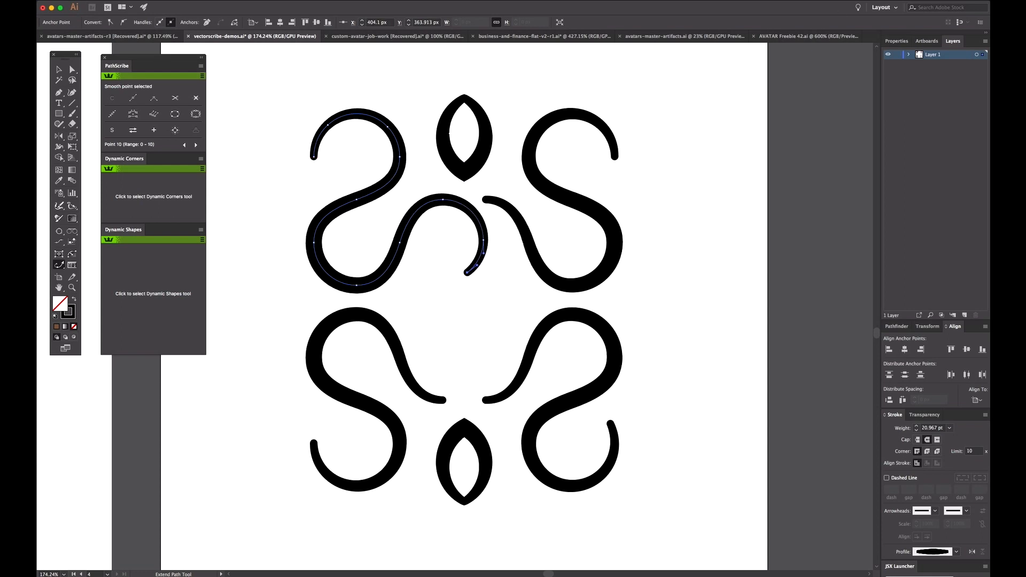
pyautogui.press('a')
pyautogui.click(457, 248)
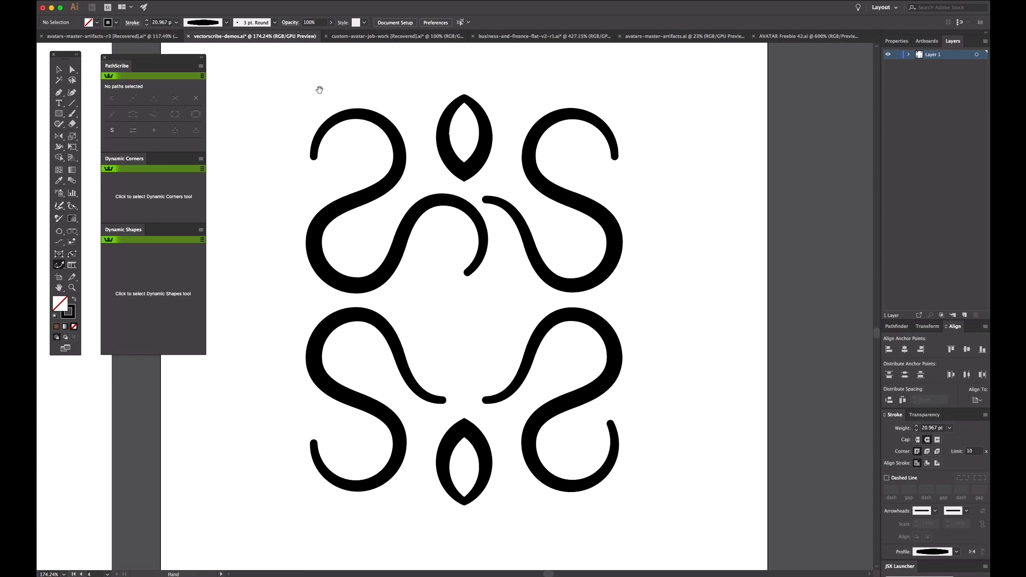
# Step: Select the top almond shape with its four points' handles showing, and switch to the PathScribe tool
pyautogui.press('super+space')
pyautogui.moveTo(396, 62); pyautogui.dragTo(528, 231)
pyautogui.moveTo(496, 309); pyautogui.dragTo(496, 283)
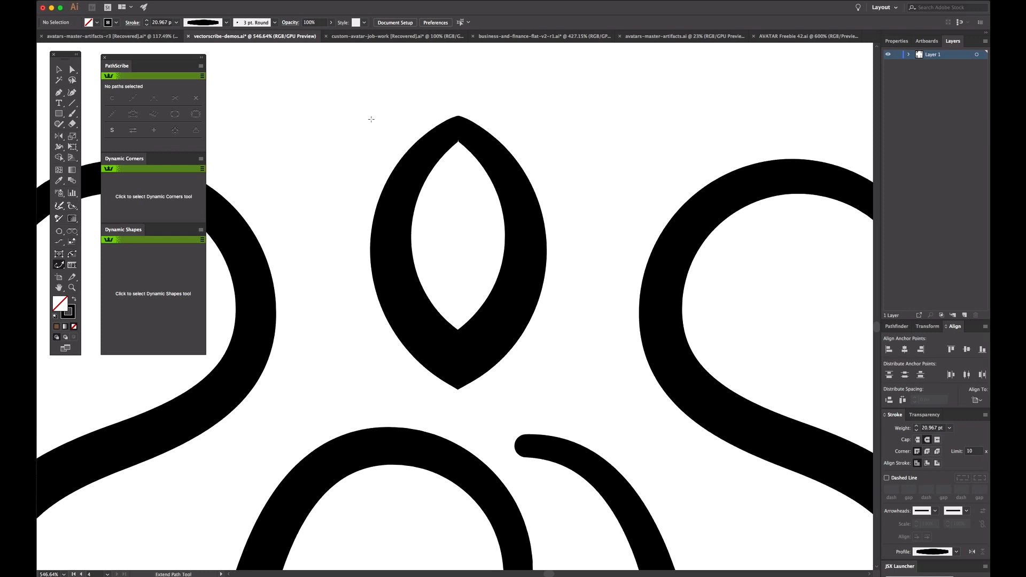
pyautogui.keyDown('super'); pyautogui.click(503, 184); pyautogui.keyUp('super')
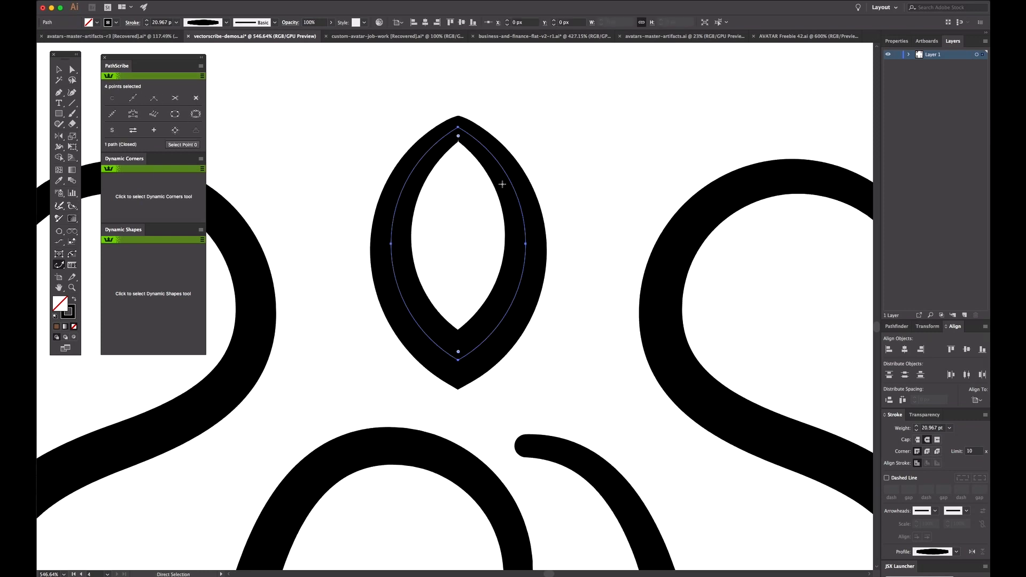
pyautogui.click(195, 114)
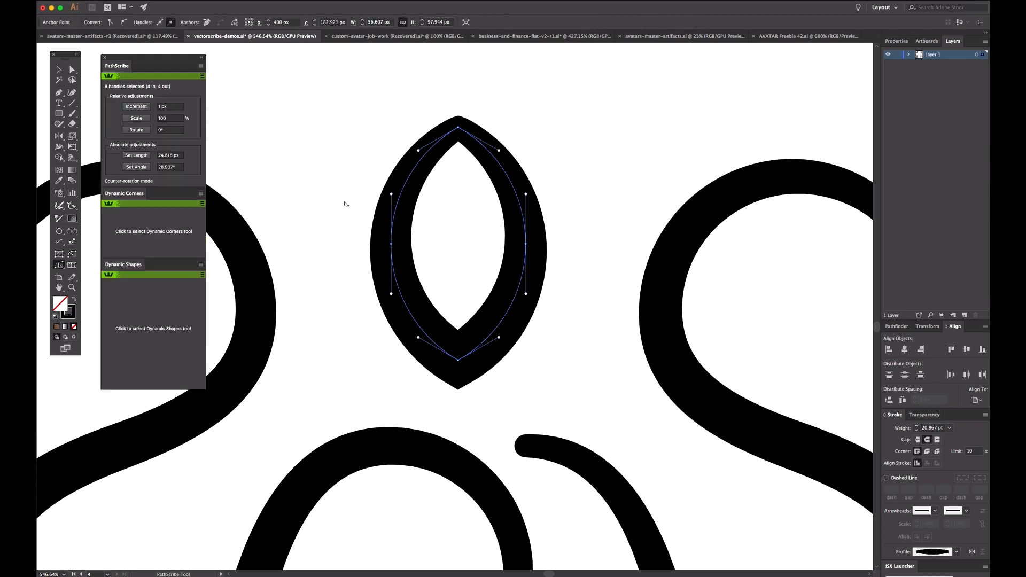
pyautogui.click(60, 266)
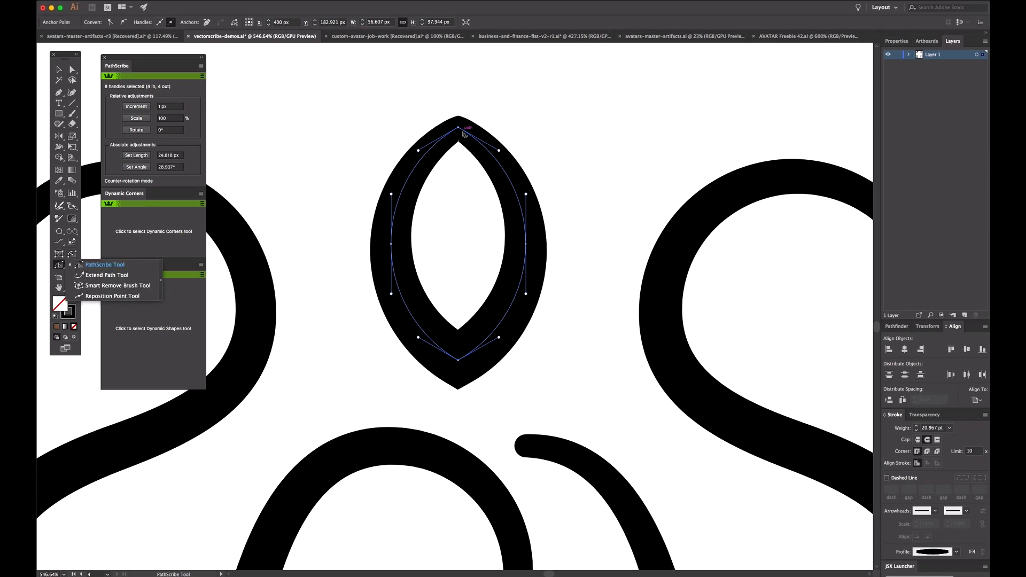
# Step: Rotate the handles of the top almond's upper and lower points together to horizontal in counter-rotation mode, rounding it into an oval
pyautogui.moveTo(378, 106); pyautogui.dragTo(557, 172)
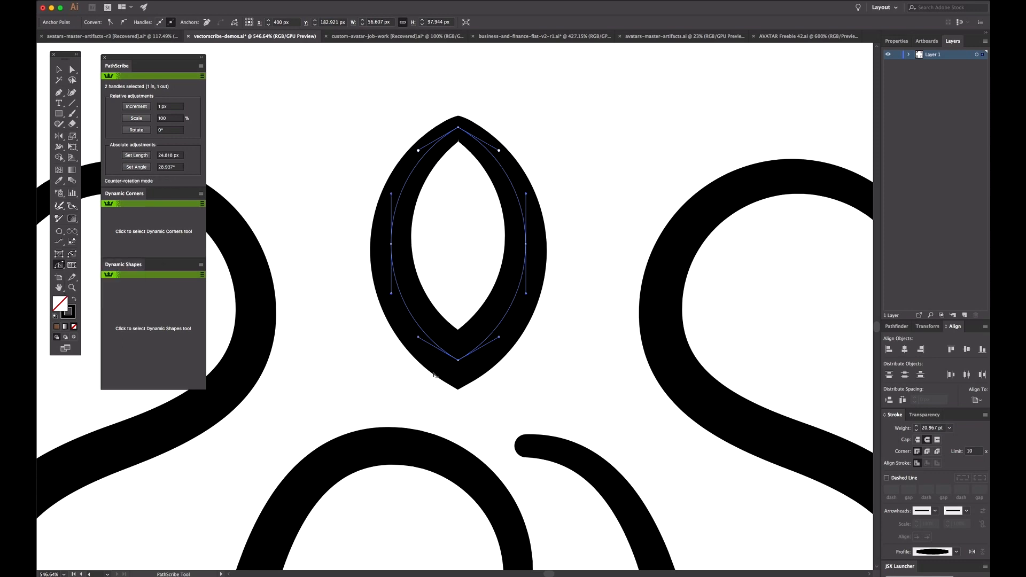
pyautogui.moveTo(380, 382); pyautogui.dragTo(570, 325)
pyautogui.moveTo(505, 340)
pyautogui.mouseDown()
pyautogui.moveTo(483, 338)
pyautogui.moveTo(508, 334)
pyautogui.moveTo(519, 354)
pyautogui.moveTo(500, 357)
pyautogui.moveTo(509, 351)
pyautogui.mouseUp()
pyautogui.moveTo(511, 350)
pyautogui.mouseDown()
pyautogui.moveTo(523, 338)
pyautogui.moveTo(470, 292)
pyautogui.moveTo(490, 322)
pyautogui.moveTo(516, 329)
pyautogui.moveTo(470, 319)
pyautogui.moveTo(505, 352)
pyautogui.mouseUp()
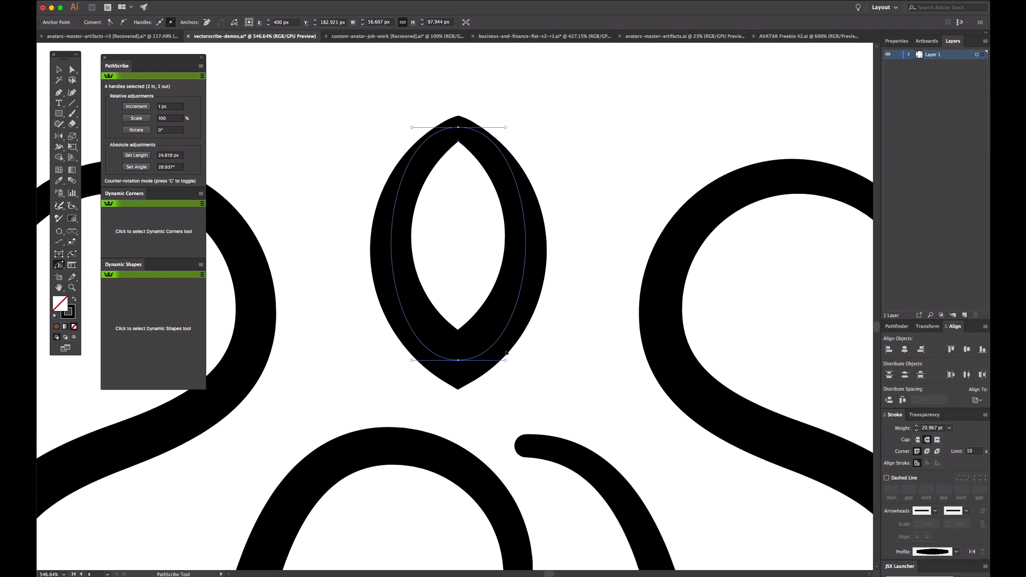
pyautogui.press('a')
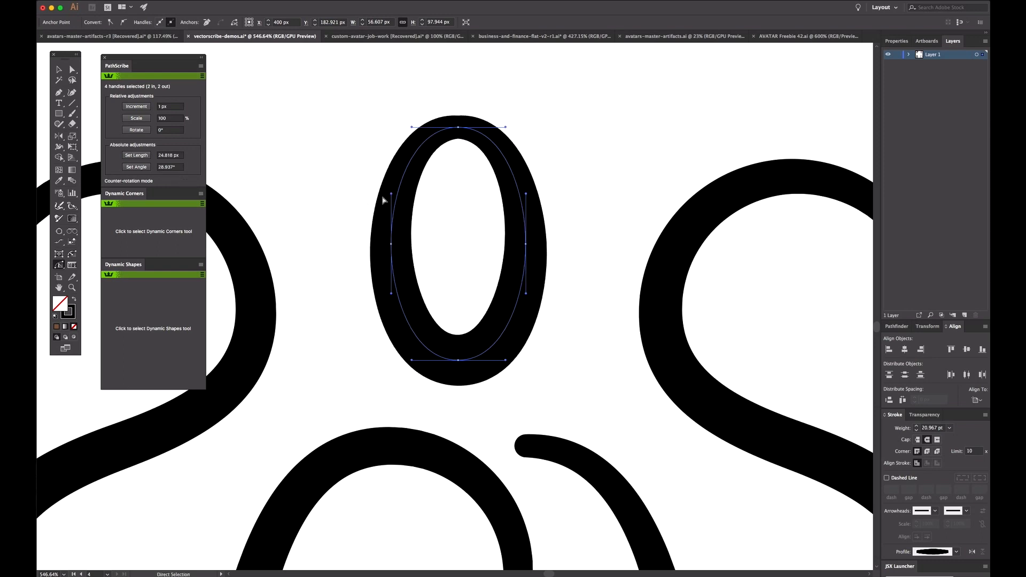
# Step: Copy the handles of the upper oval's top point
pyautogui.press('super+minus')
pyautogui.press('super+minus')
pyautogui.press('super+minus')
pyautogui.press('super+minus')
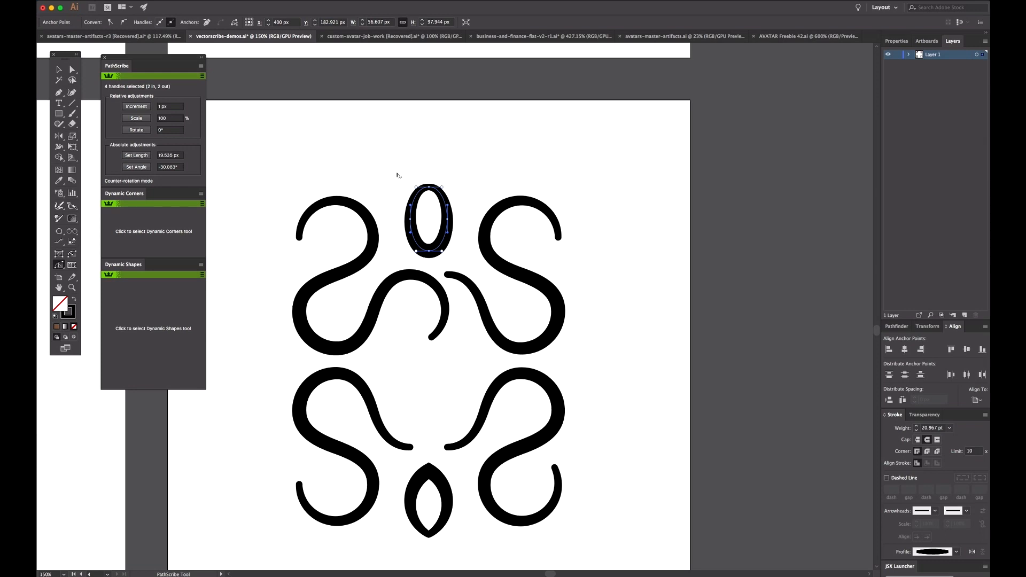
pyautogui.moveTo(394, 172); pyautogui.dragTo(461, 201)
pyautogui.click(201, 66)
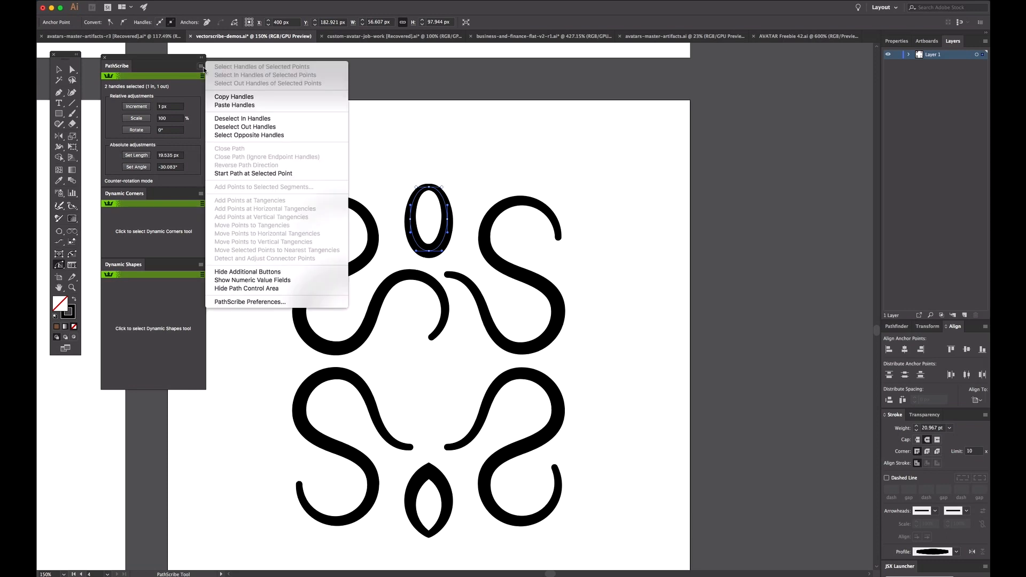
pyautogui.click(257, 99)
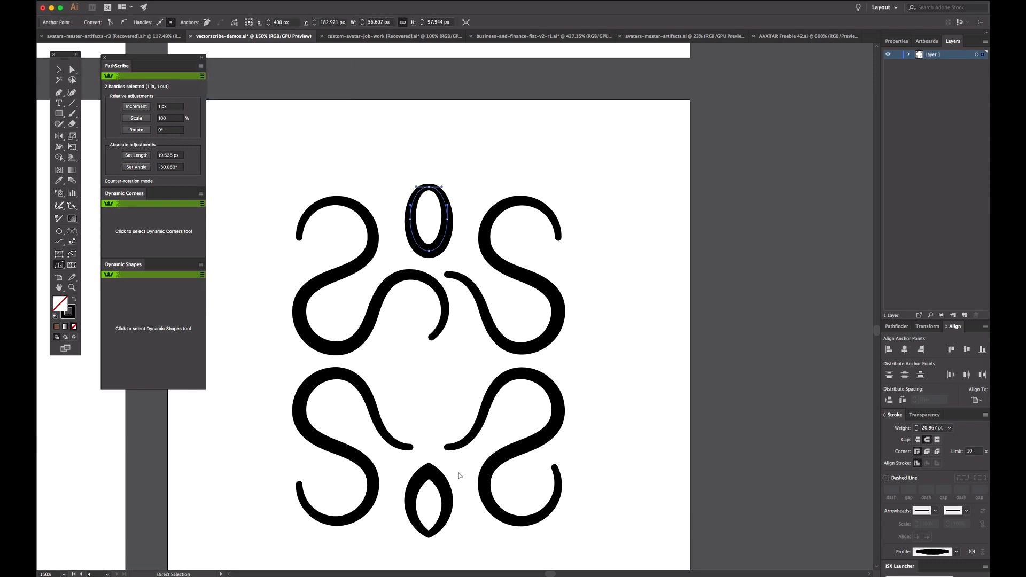
# Step: Paste the copied handles onto the top point of the bottom almond shape, rounding its upper tip
pyautogui.keyDown('shift'); pyautogui.click(420, 495); pyautogui.keyUp('shift')
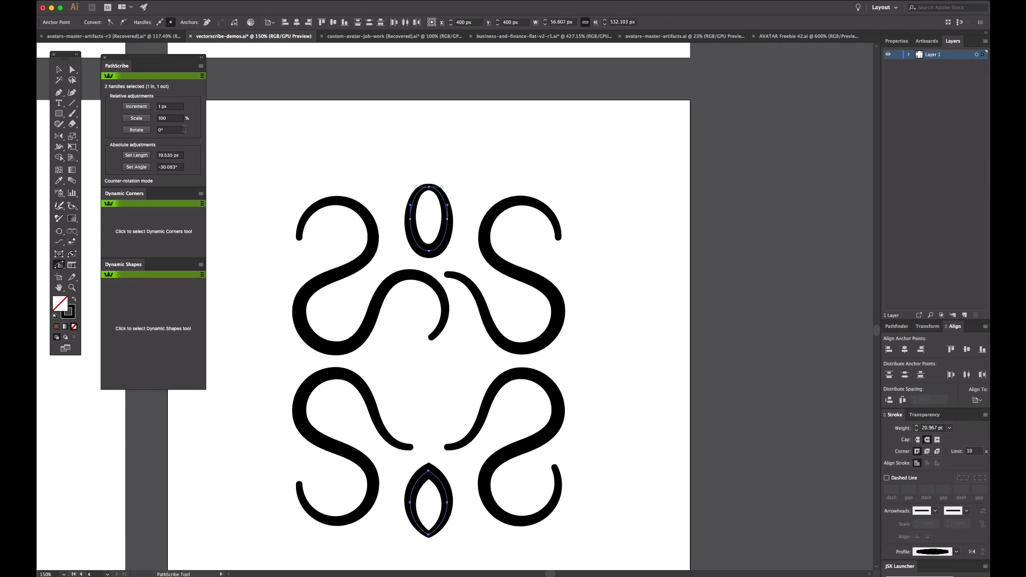
pyautogui.keyDown('shift'); pyautogui.click(429, 471); pyautogui.keyUp('shift')
pyautogui.moveTo(403, 468); pyautogui.dragTo(454, 482)
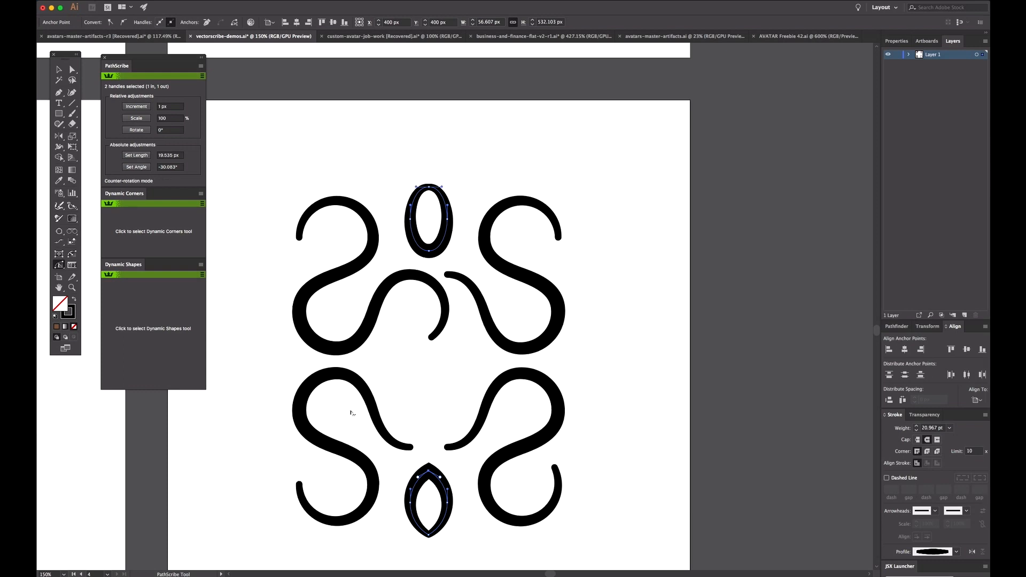
pyautogui.click(202, 67)
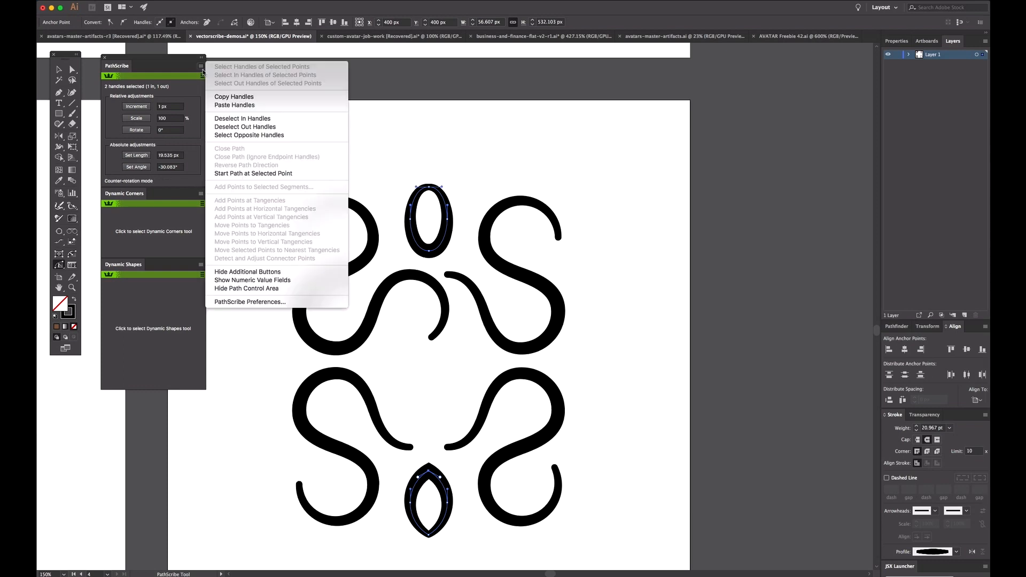
pyautogui.click(241, 106)
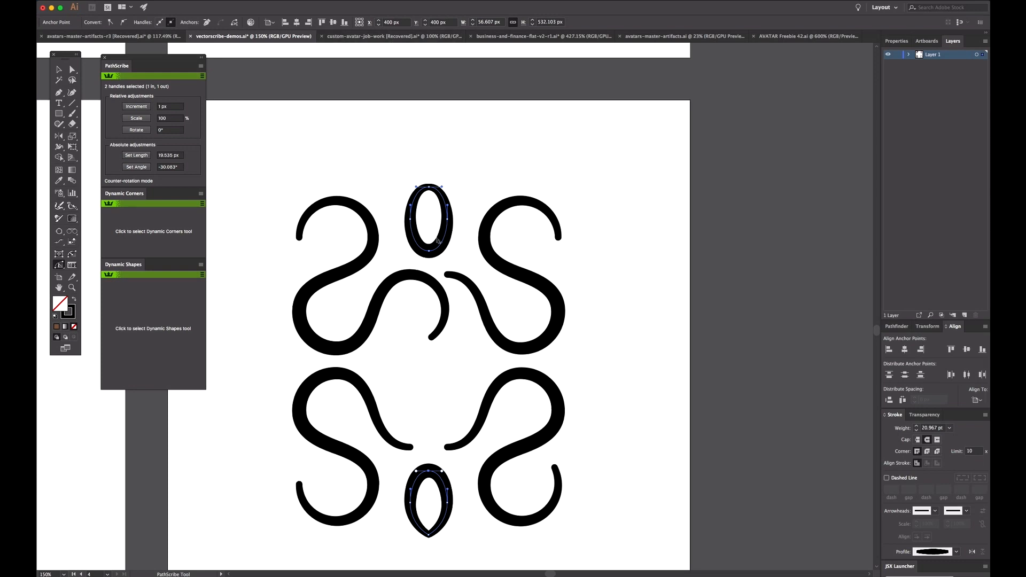
# Step: Copy the handles of the upper oval's bottom point and paste them onto the bottom point of the lower almond shape
pyautogui.keyDown('super'); pyautogui.click(431, 255); pyautogui.keyUp('super')
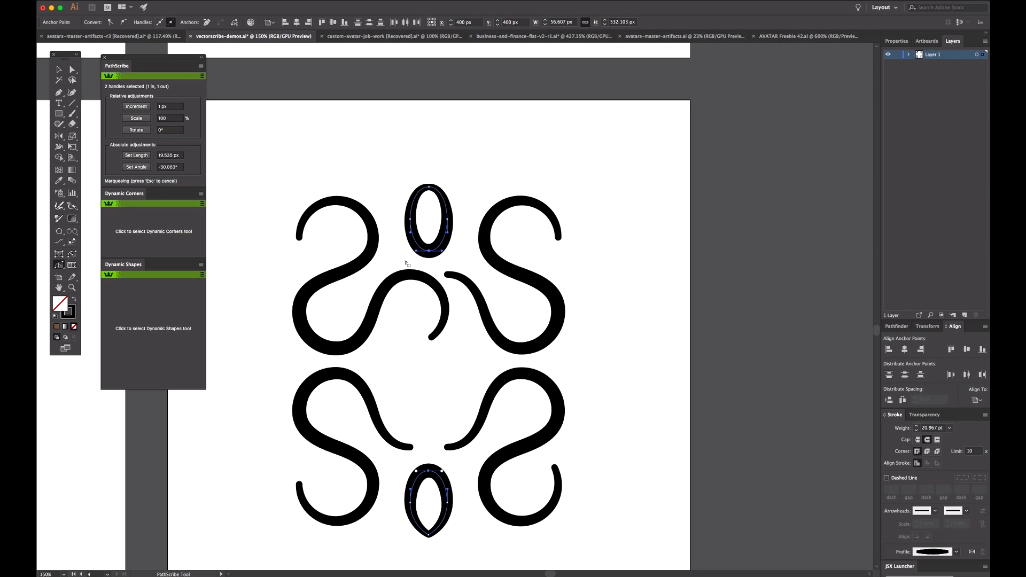
pyautogui.click(201, 76)
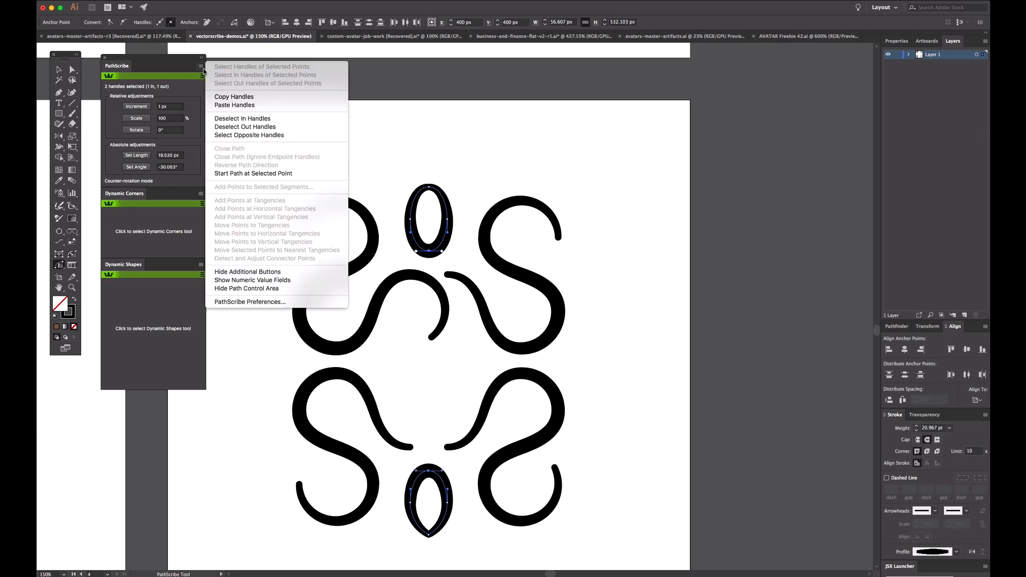
pyautogui.click(247, 100)
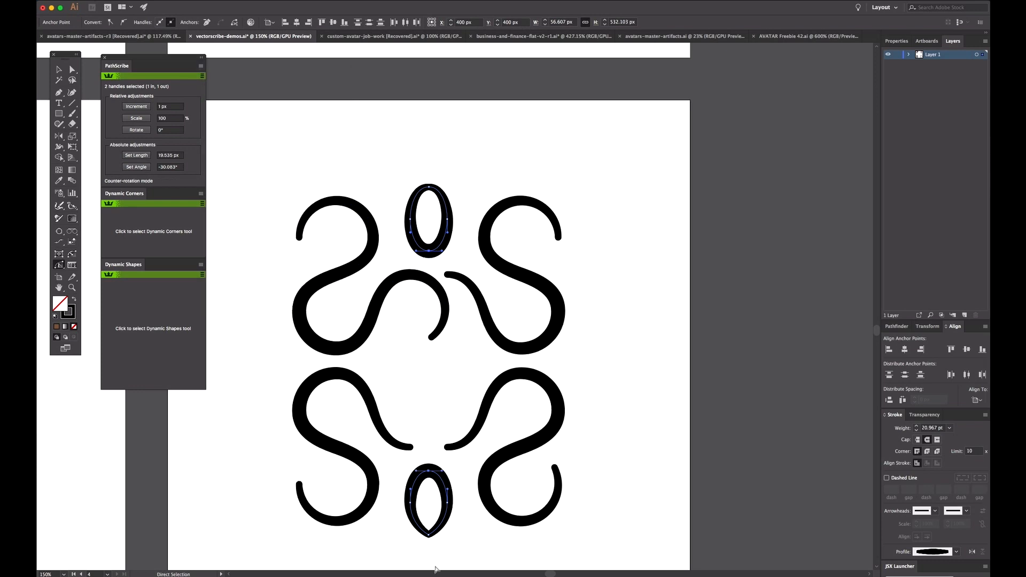
pyautogui.moveTo(394, 536); pyautogui.dragTo(472, 519)
pyautogui.moveTo(407, 548); pyautogui.dragTo(466, 527)
pyautogui.click(201, 66)
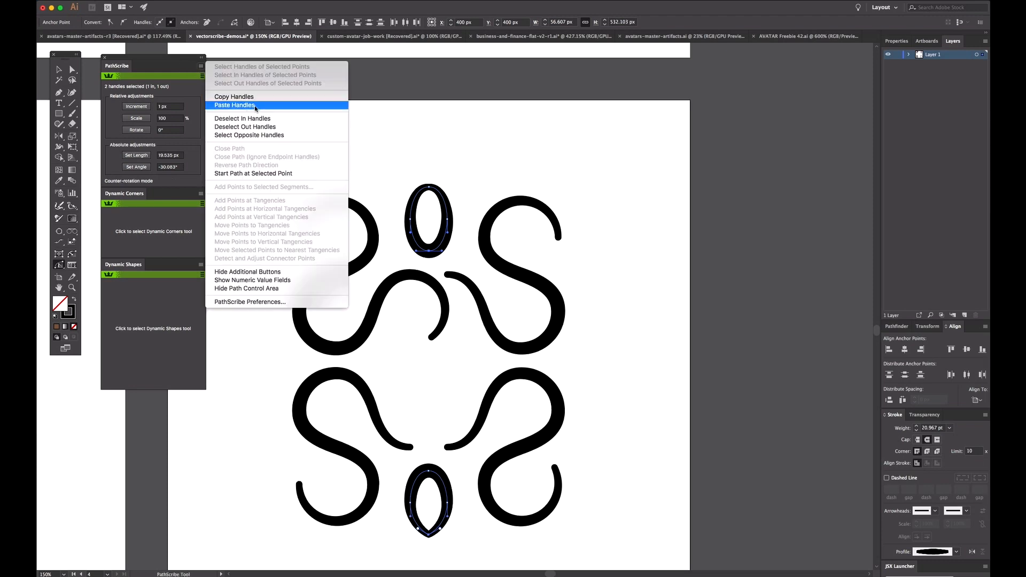
pyautogui.click(235, 105)
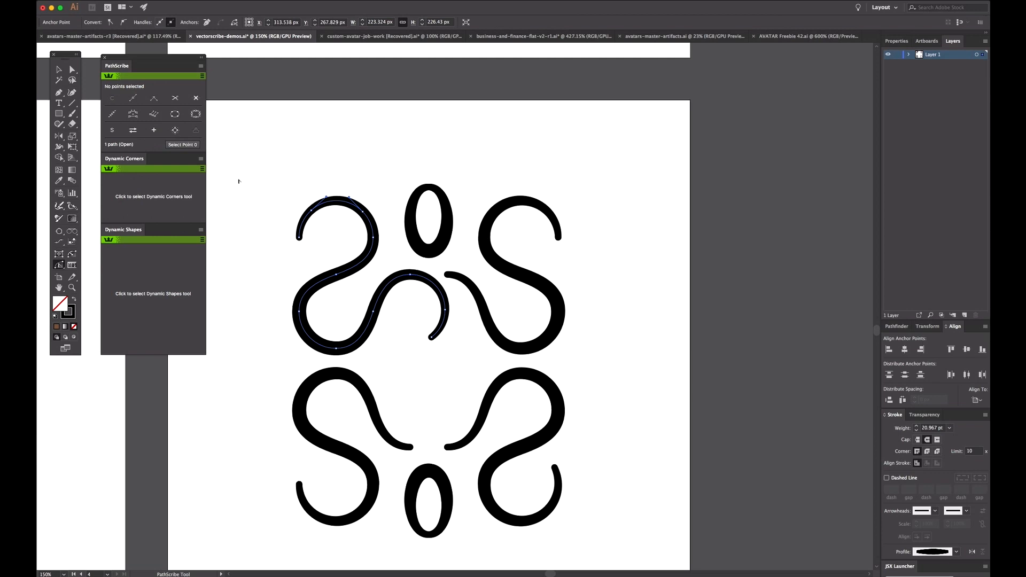
# Step: Select the smooth anchor point on the left shoulder of the upper-left swirl's top arc
pyautogui.press('z')
pyautogui.moveTo(252, 154); pyautogui.dragTo(491, 383)
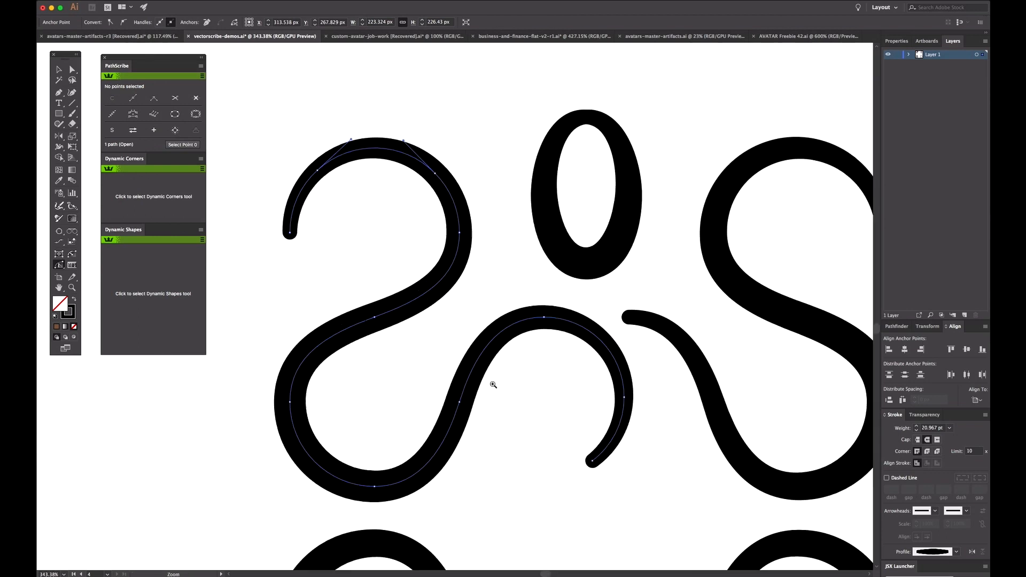
pyautogui.press('space')
pyautogui.keyDown('alt'); pyautogui.keyDown('super'); pyautogui.click(462, 254); pyautogui.keyUp('super'); pyautogui.keyUp('alt')
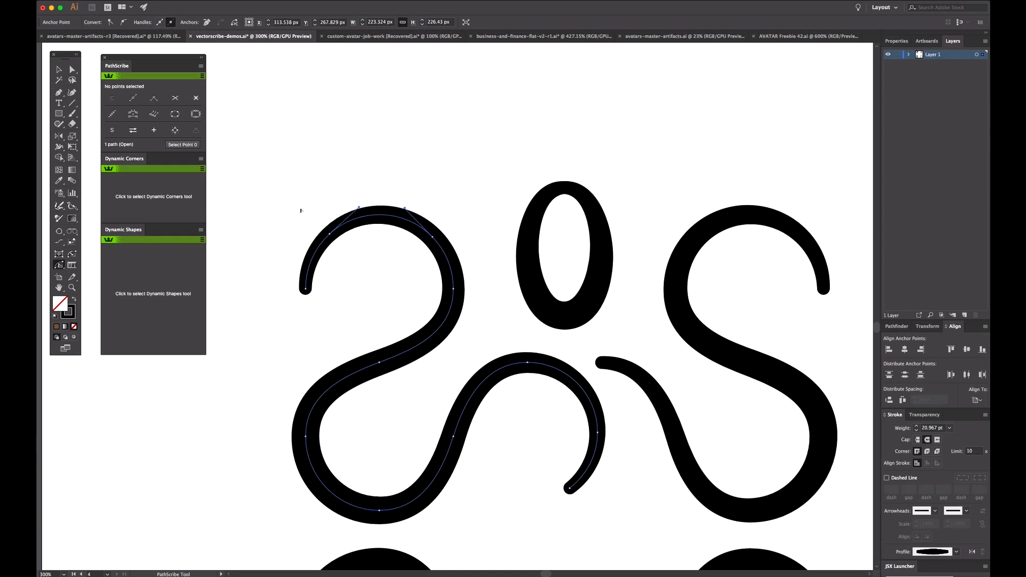
pyautogui.moveTo(306, 212); pyautogui.dragTo(365, 253)
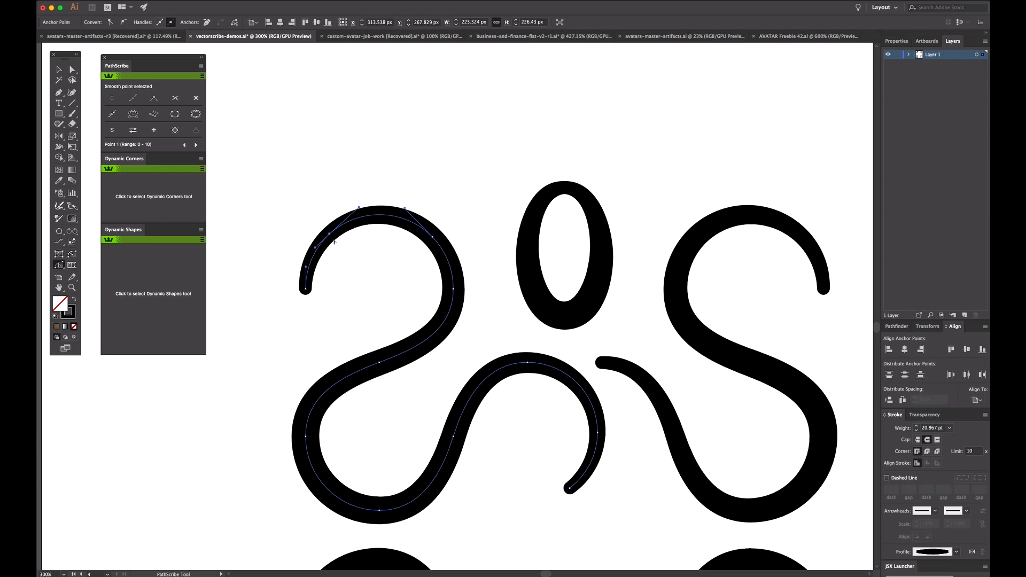
# Step: Try moving the upper-left swirl's anchor points to tangencies, and undo the change
pyautogui.click(203, 67)
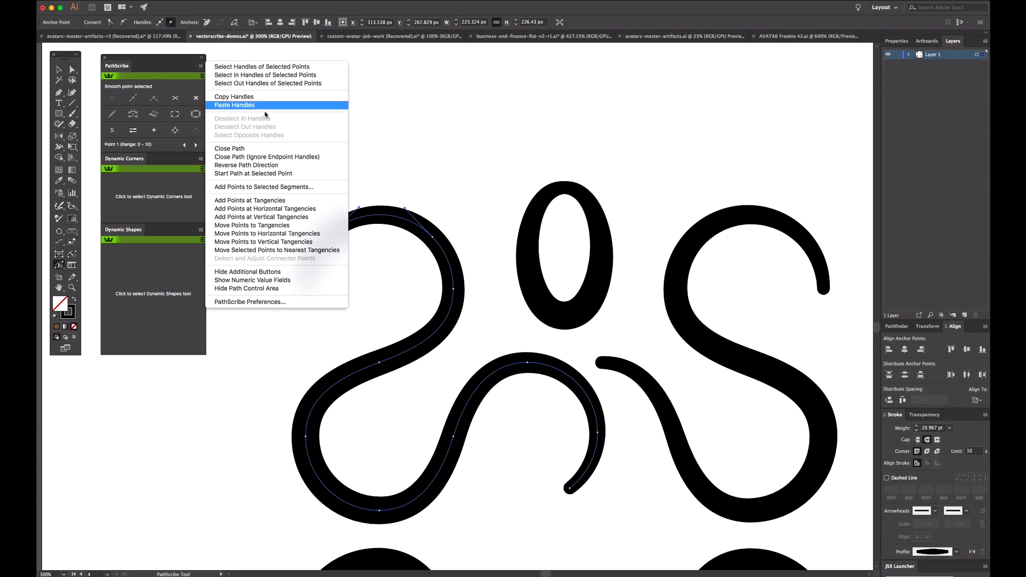
pyautogui.click(275, 227)
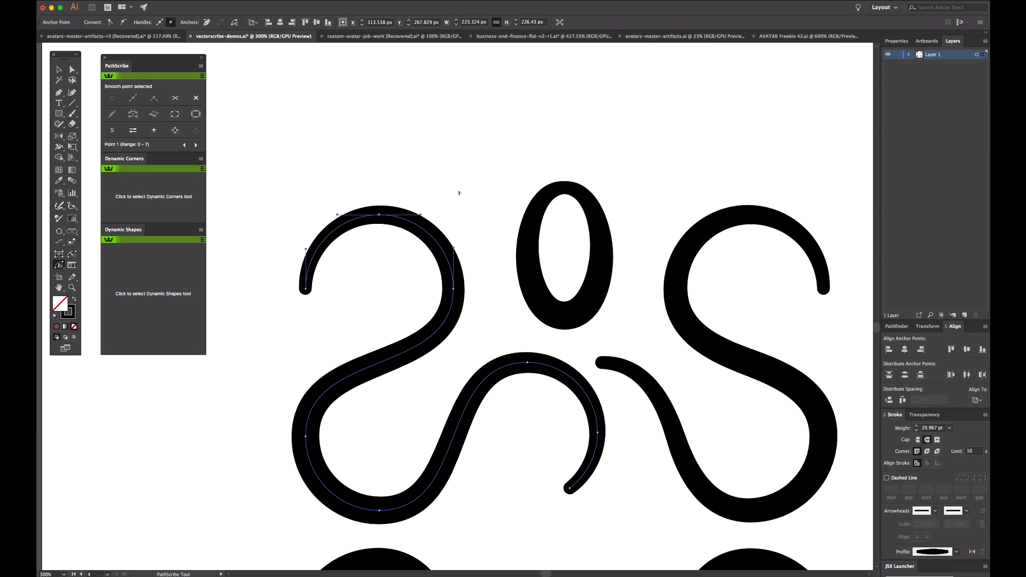
pyautogui.press('super+z')
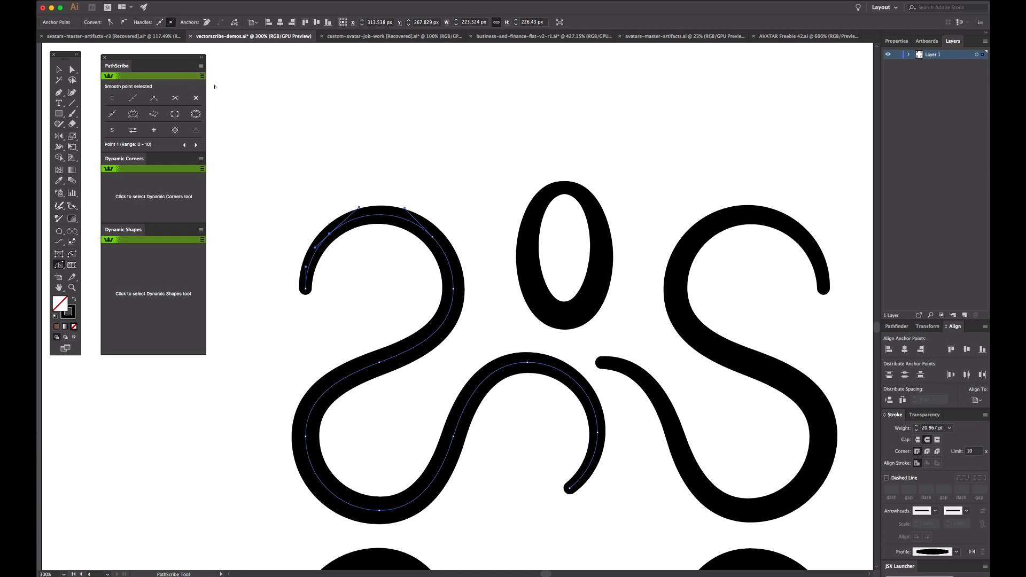
# Step: Add anchor points at the tangencies of the upper-left swirl
pyautogui.click(201, 66)
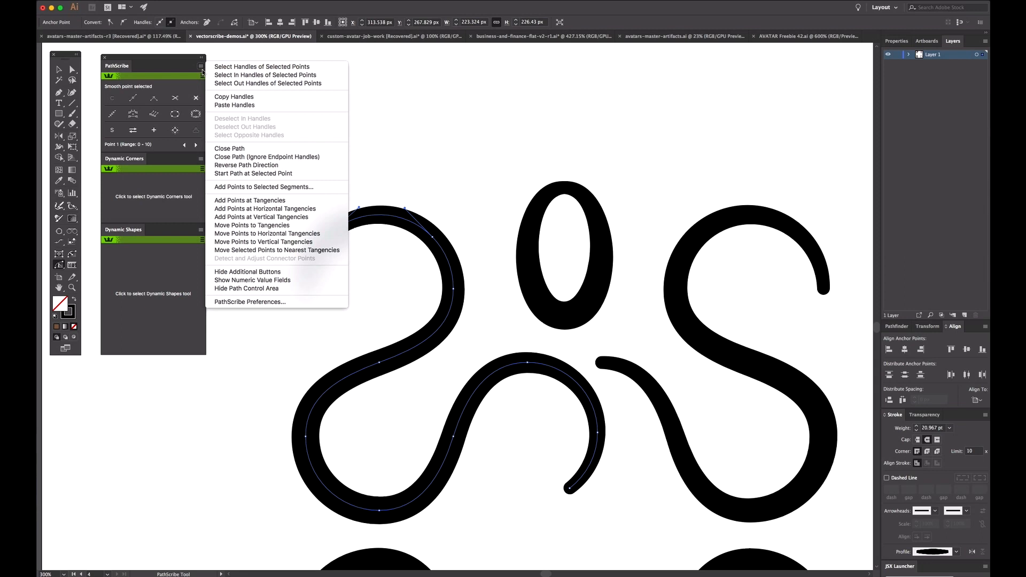
pyautogui.click(302, 203)
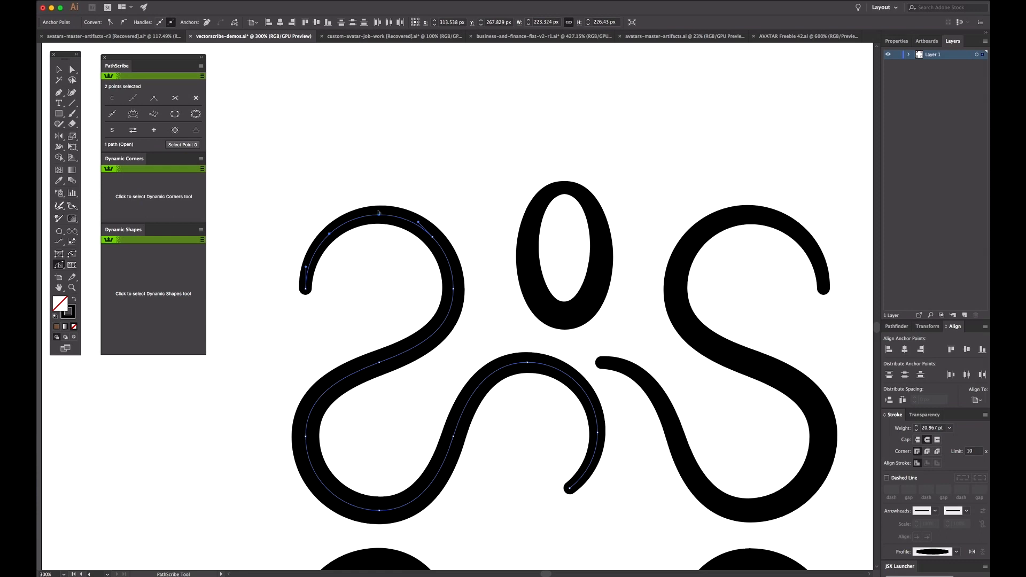
pyautogui.press('a')
# Step: Slide anchor points along the top arc of the upper-left swirl with the Reposition Point tool
pyautogui.click(62, 264)
pyautogui.click(63, 265)
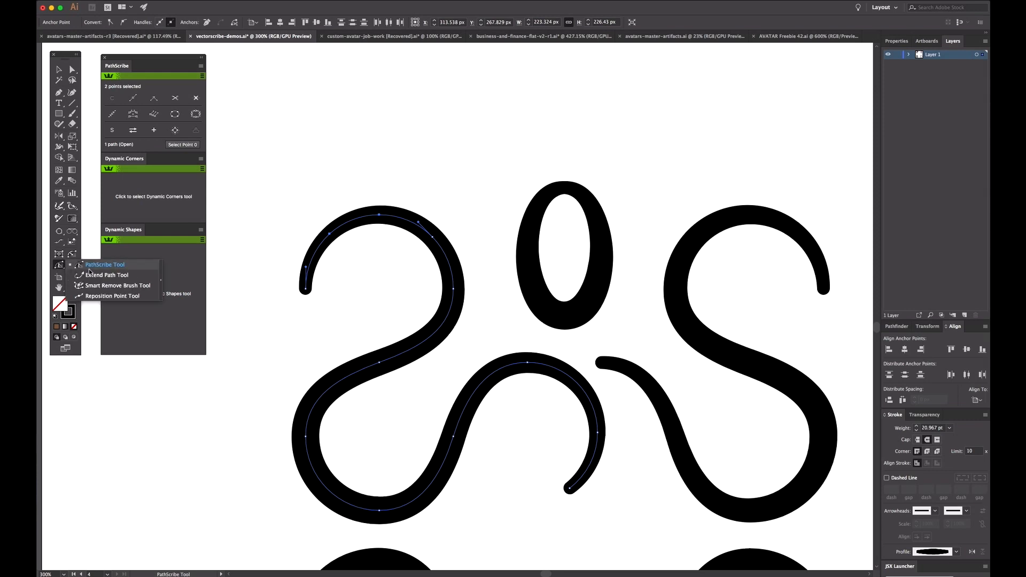
pyautogui.click(98, 297)
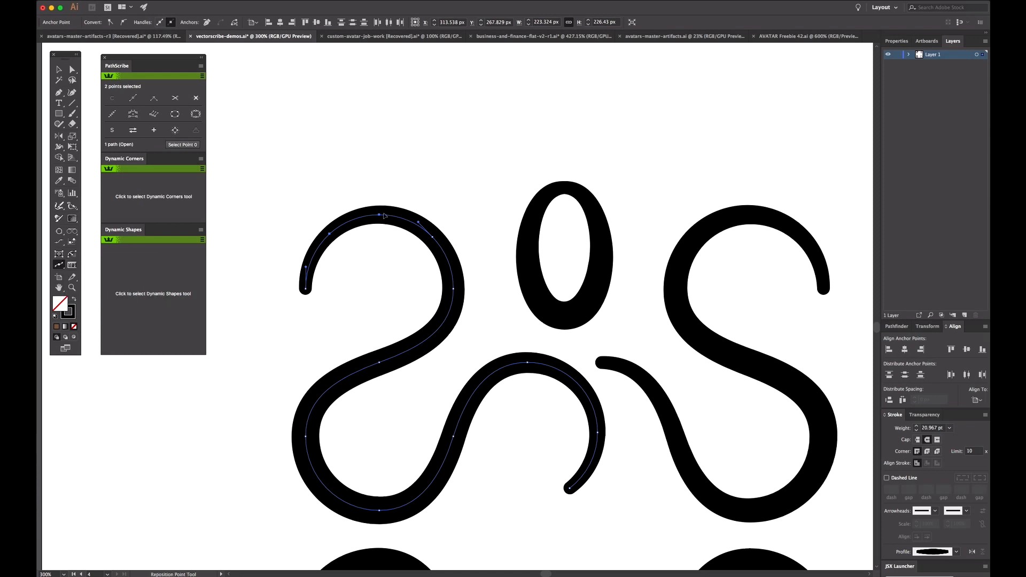
pyautogui.moveTo(379, 218); pyautogui.dragTo(433, 240)
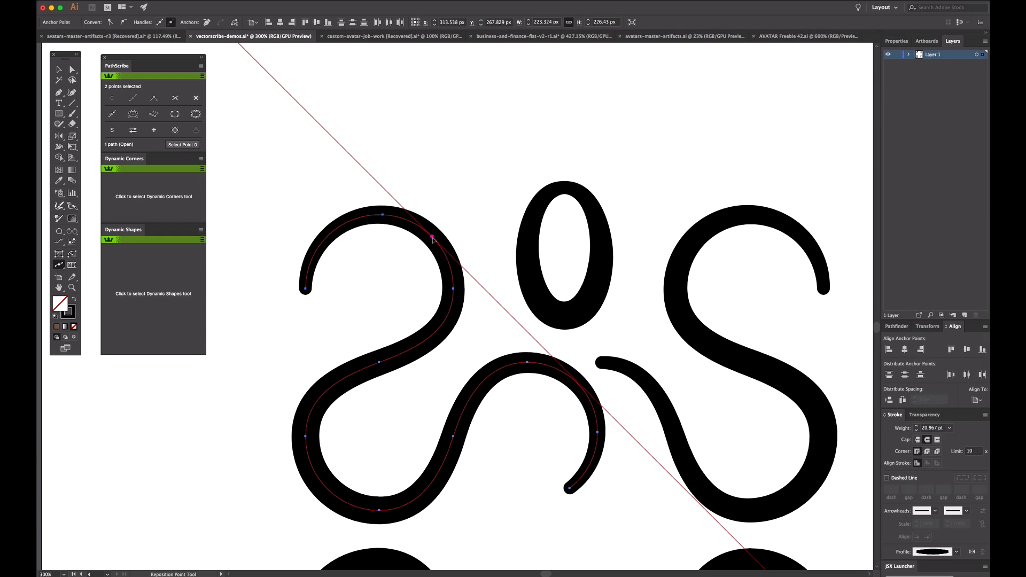
pyautogui.moveTo(434, 240); pyautogui.dragTo(437, 333)
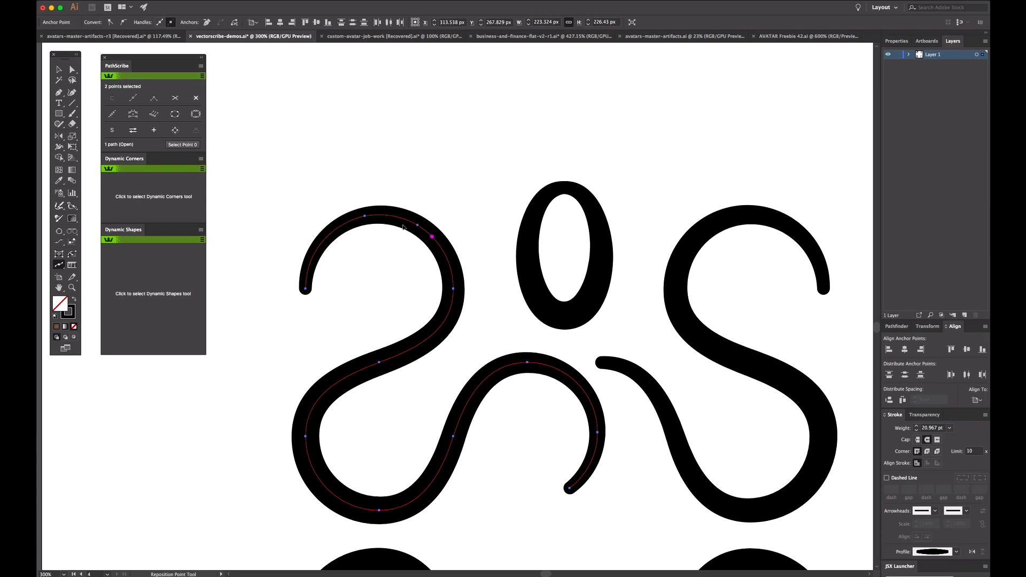
pyautogui.moveTo(404, 227); pyautogui.dragTo(386, 217)
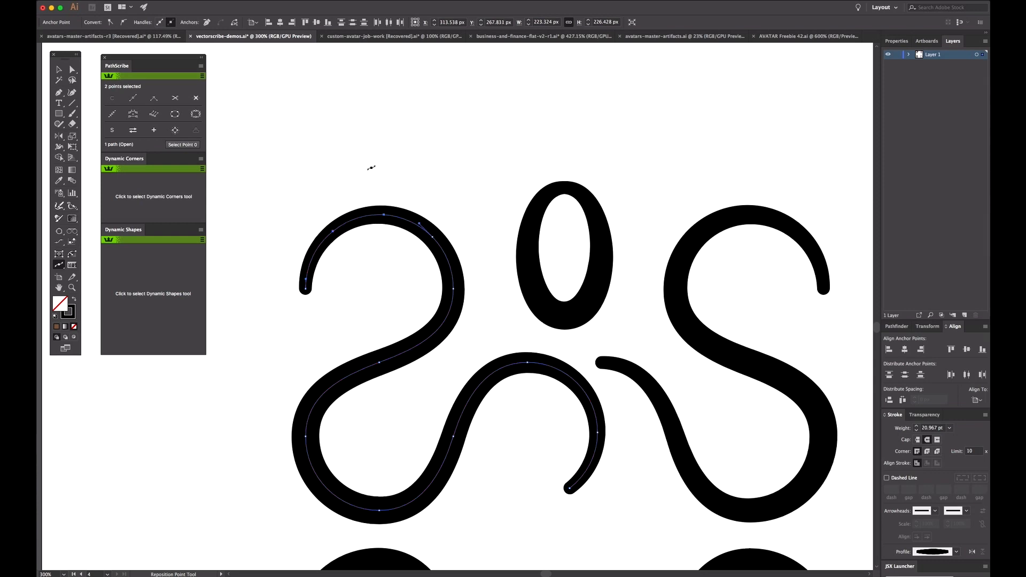